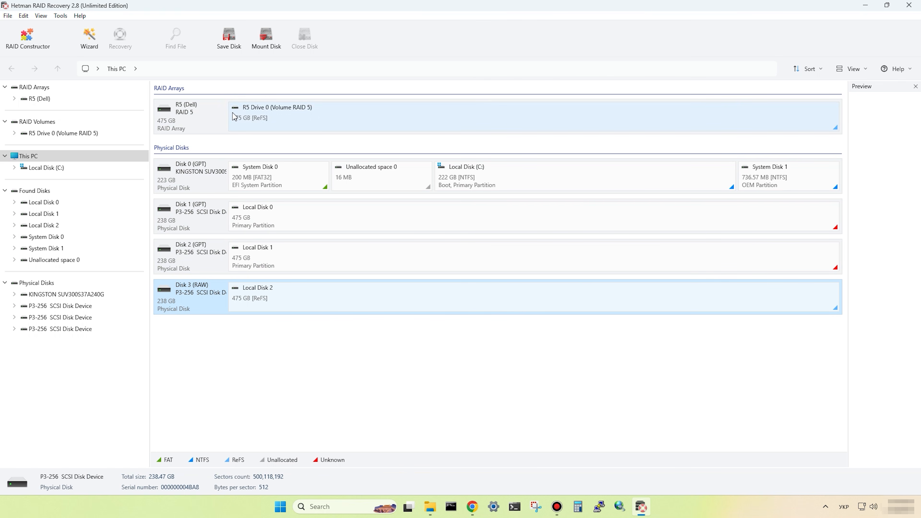
- Run a fast scan on R5 Drive 0 (Volume RAID 5) and finish the analysis wizard
double_click(290, 118)
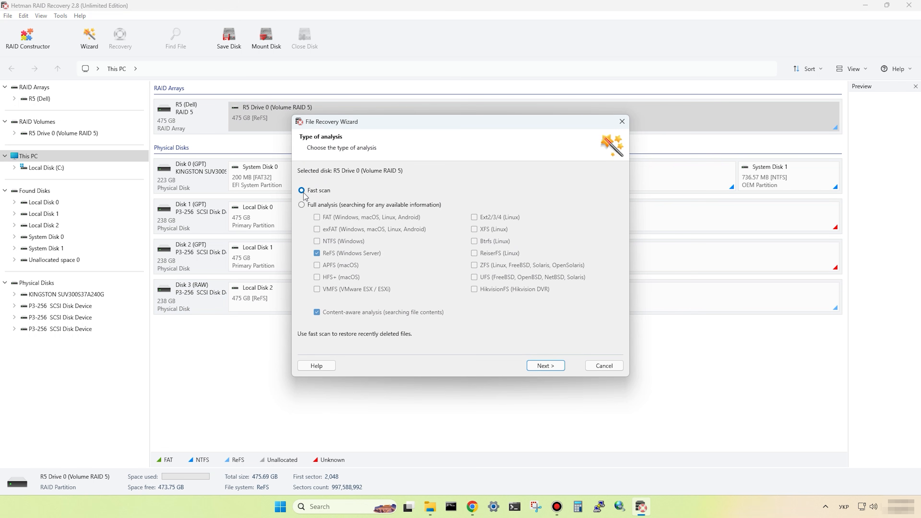
click(563, 367)
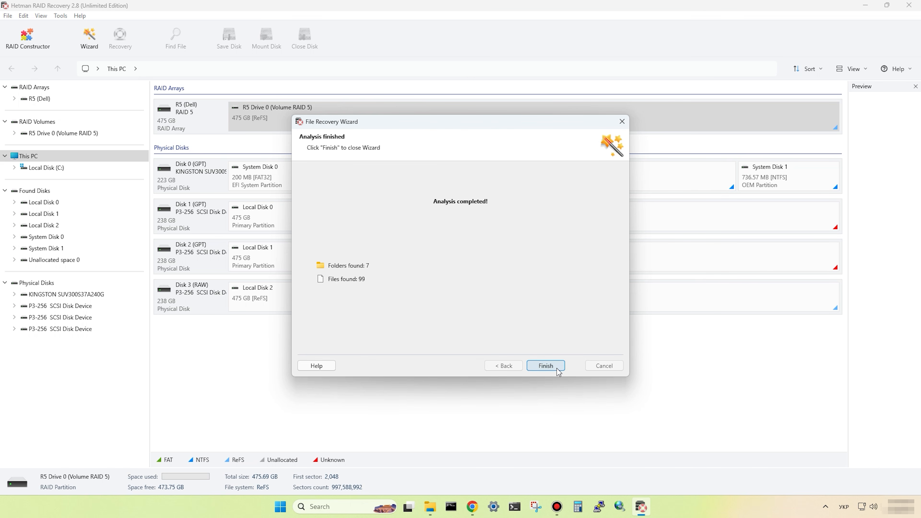
click(558, 370)
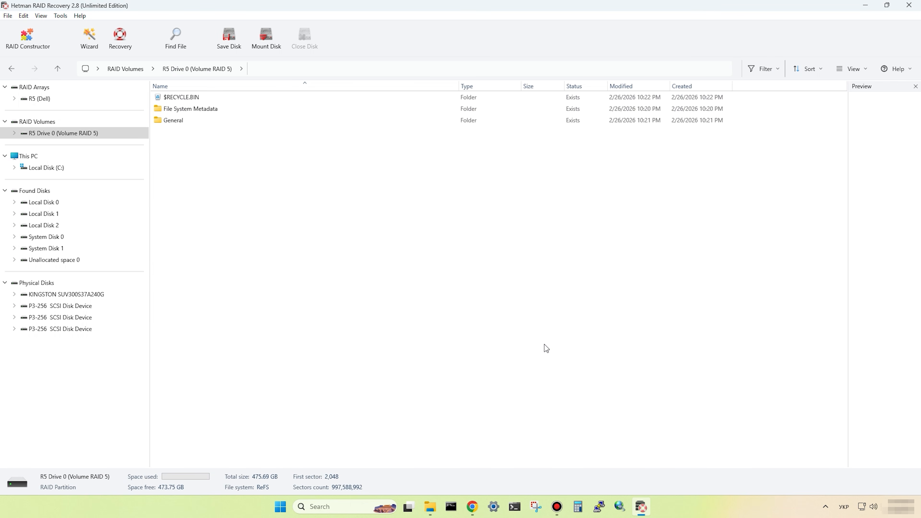
- Open the General folder and preview mp4_40mb.mp4 in an enlarged preview area, skipping ahead to about the middle of the video
click(210, 120)
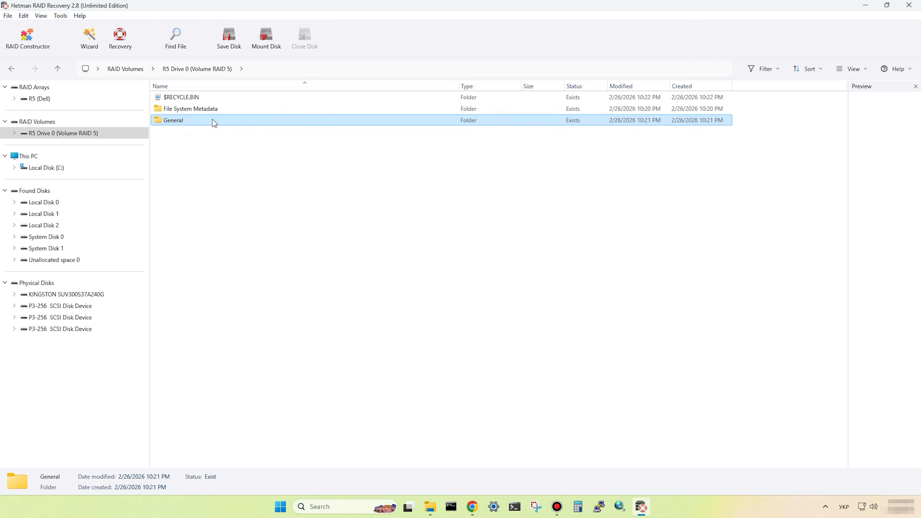
double_click(211, 121)
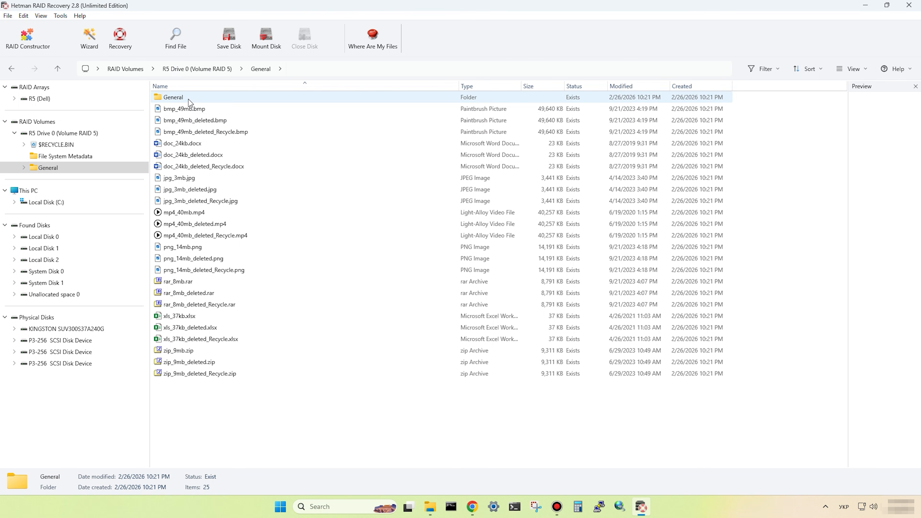
click(187, 215)
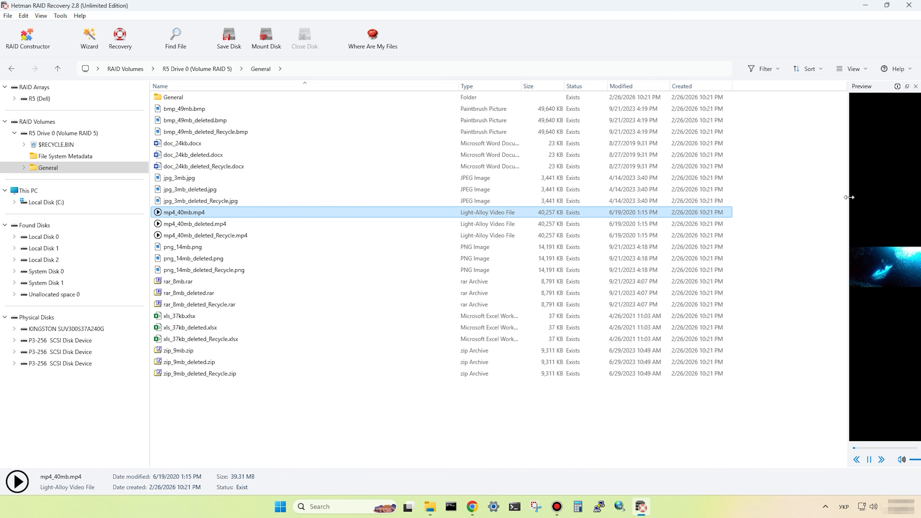
drag(849, 199, 756, 206)
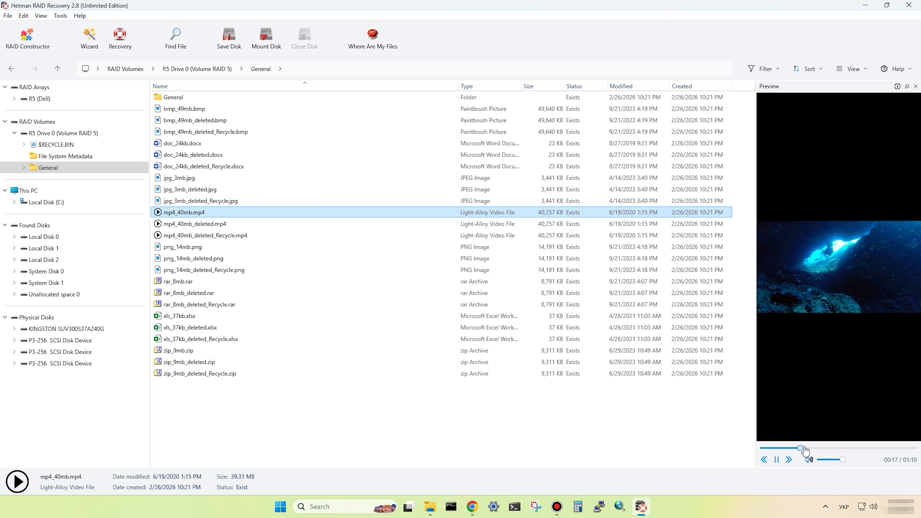
click(833, 449)
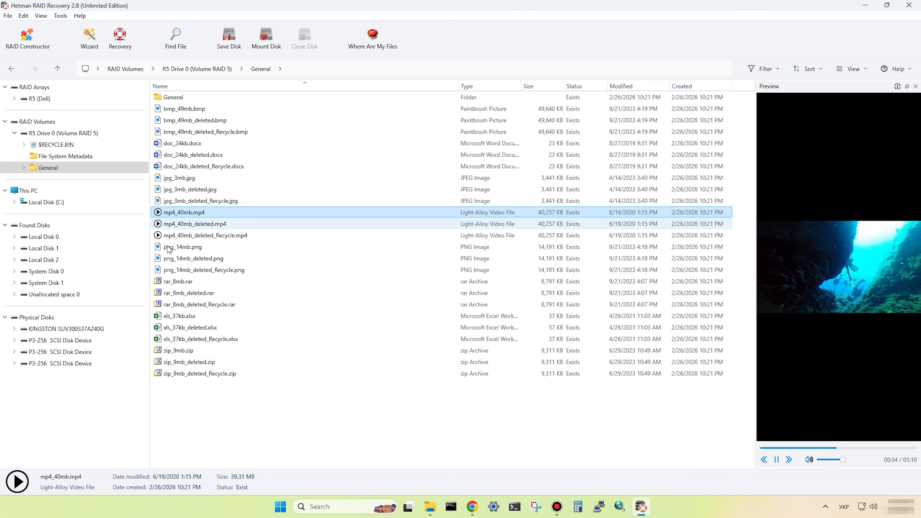
- Preview png_14mb.png and xls_37kb.xlsx, narrowing the Name column and widening the preview area
click(188, 249)
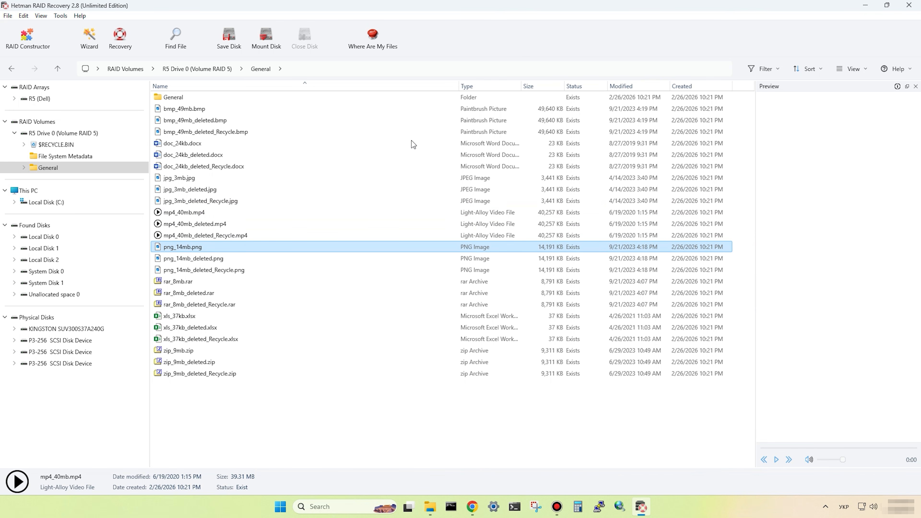
drag(379, 91, 342, 91)
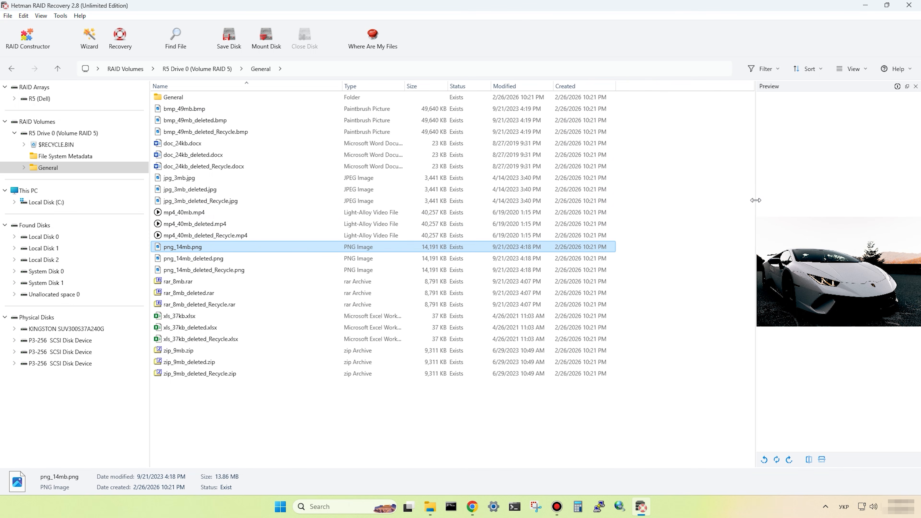
drag(755, 201, 655, 204)
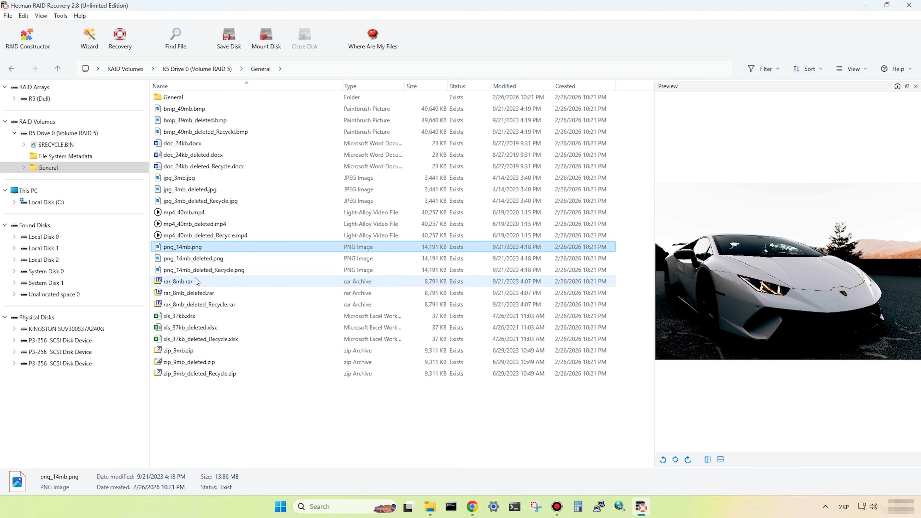
click(191, 316)
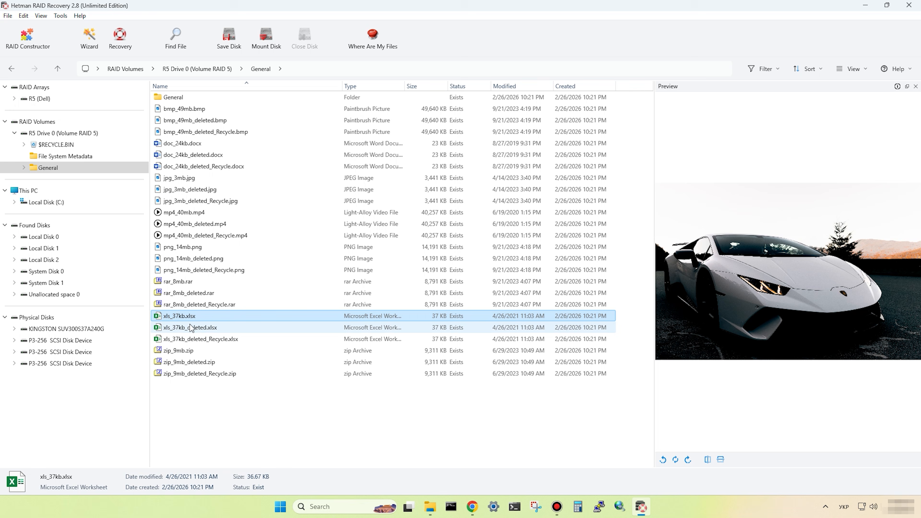
- Select zip_9mb.zip, xls_37kb.xlsx, rar_8mb.rar, png_14mb.png, mp4_40mb.mp4, jpg_3mb.jpg, doc_24kb.docx and bmp_49mb.bmp together for recovery
click(194, 352)
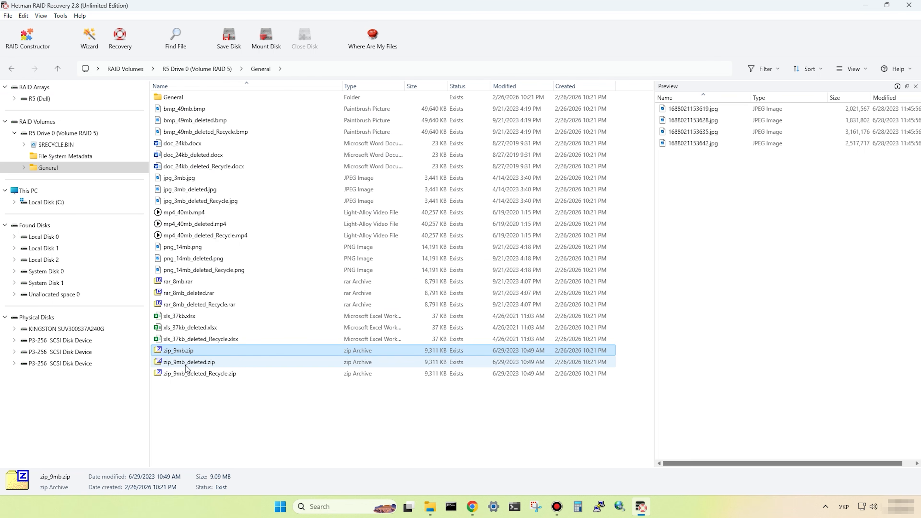
ctrl+click(189, 316)
ctrl+click(191, 282)
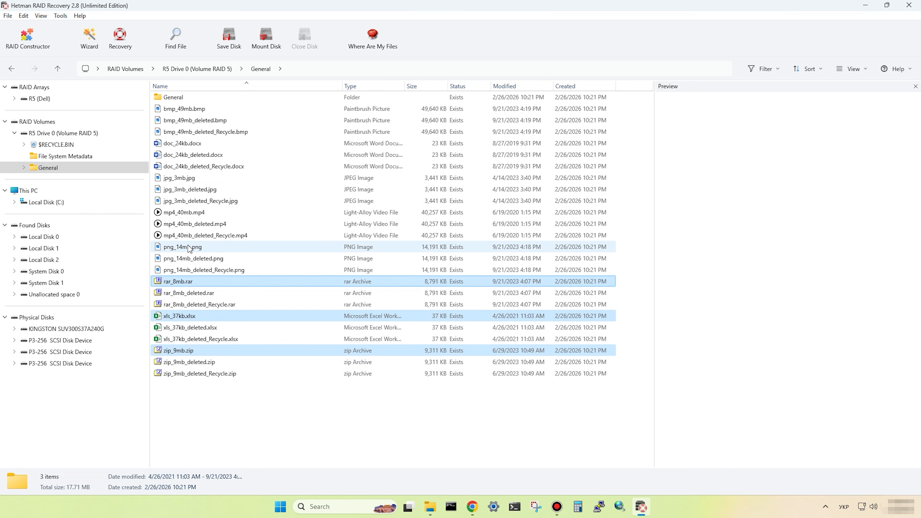
ctrl+click(189, 247)
ctrl+click(188, 212)
ctrl+click(185, 178)
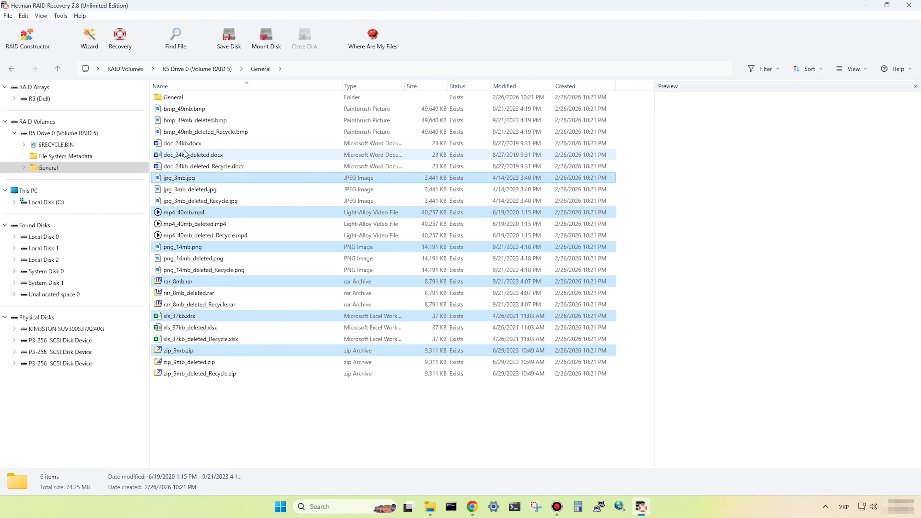
ctrl+click(183, 144)
ctrl+click(184, 110)
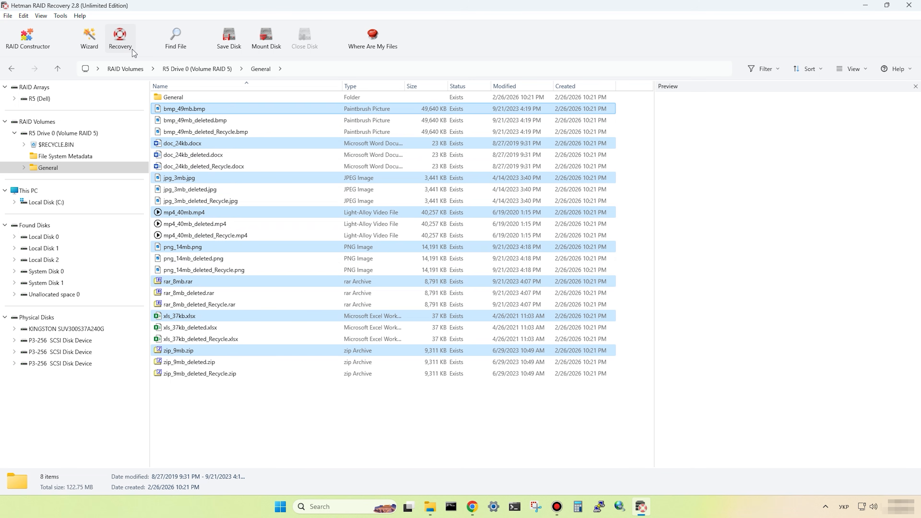
- Recover the selected files to the hard disk in C:\Restored Files\
click(126, 38)
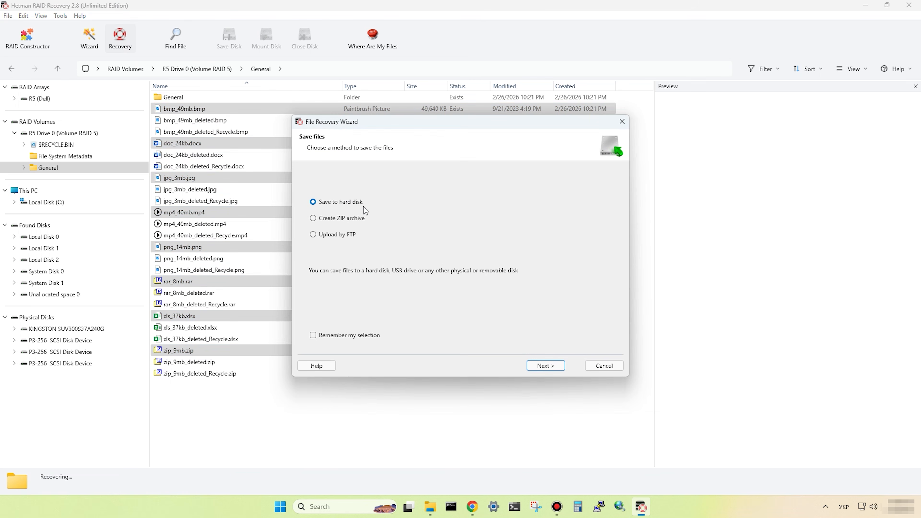
click(545, 365)
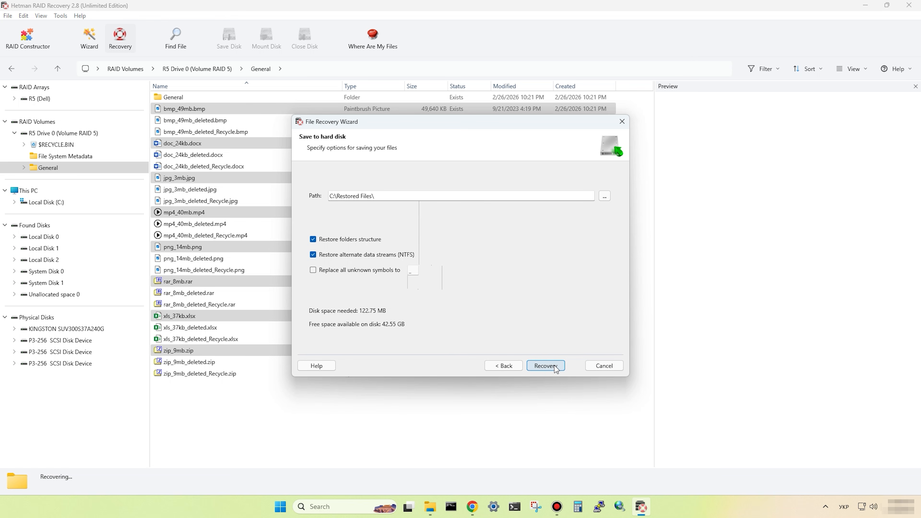
click(546, 366)
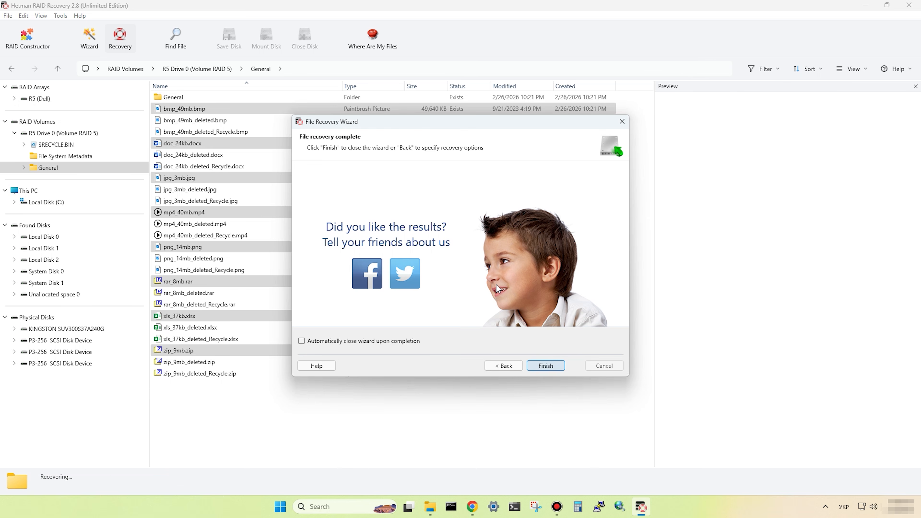
- Open the Restored Files folder on drive C: in File Explorer and check the recovered bmp, docx, jpg, png and xlsx files
click(308, 328)
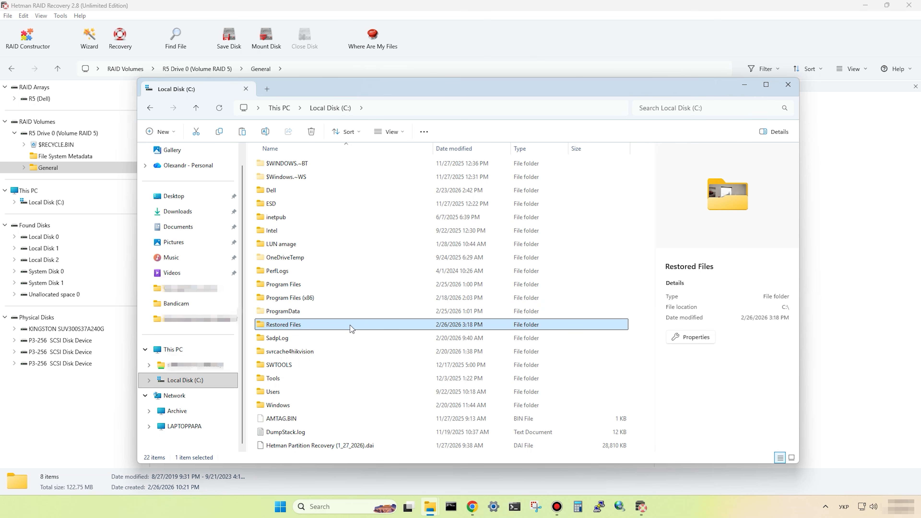
double_click(349, 325)
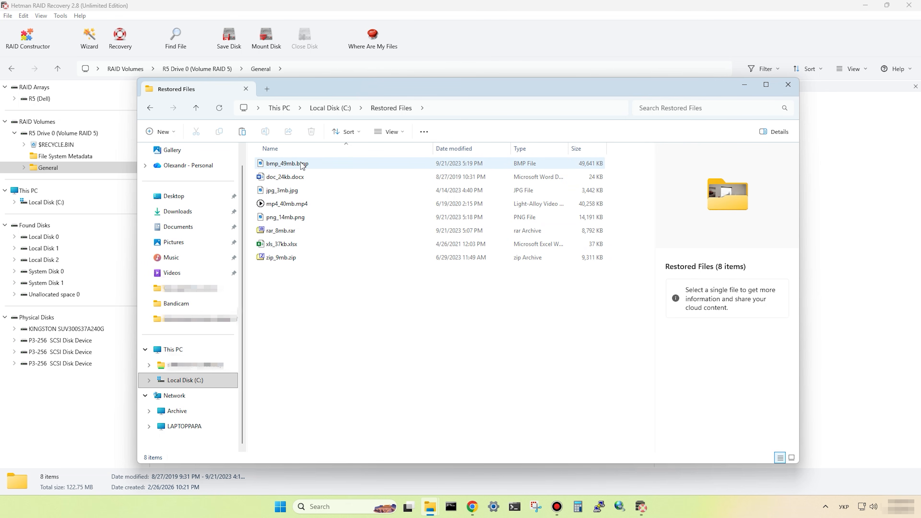
click(301, 164)
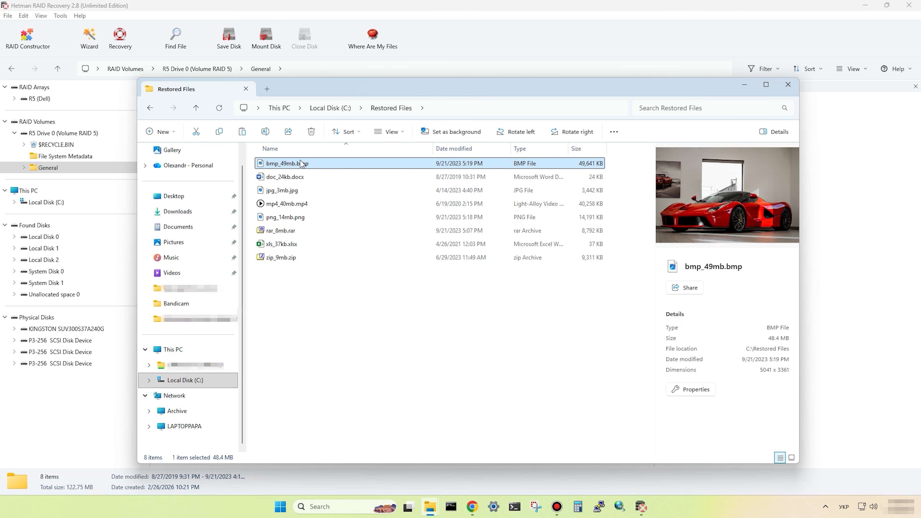
click(292, 177)
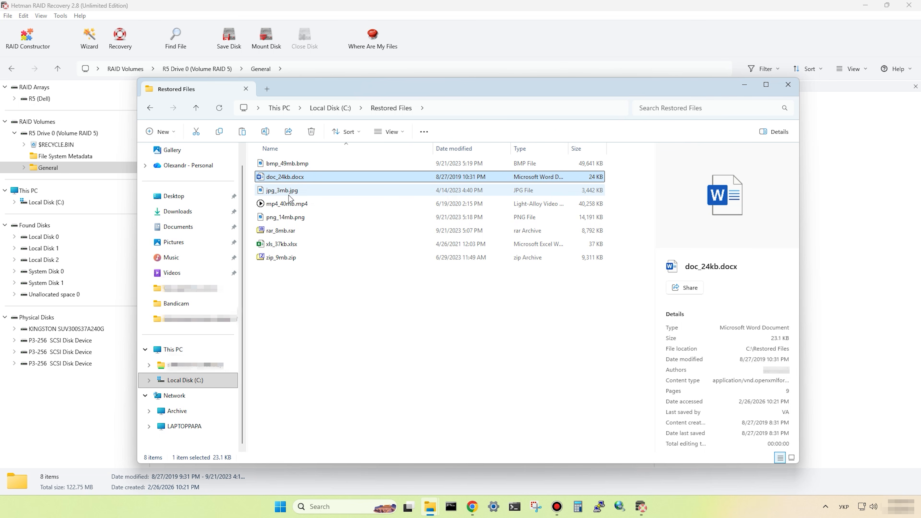
click(291, 191)
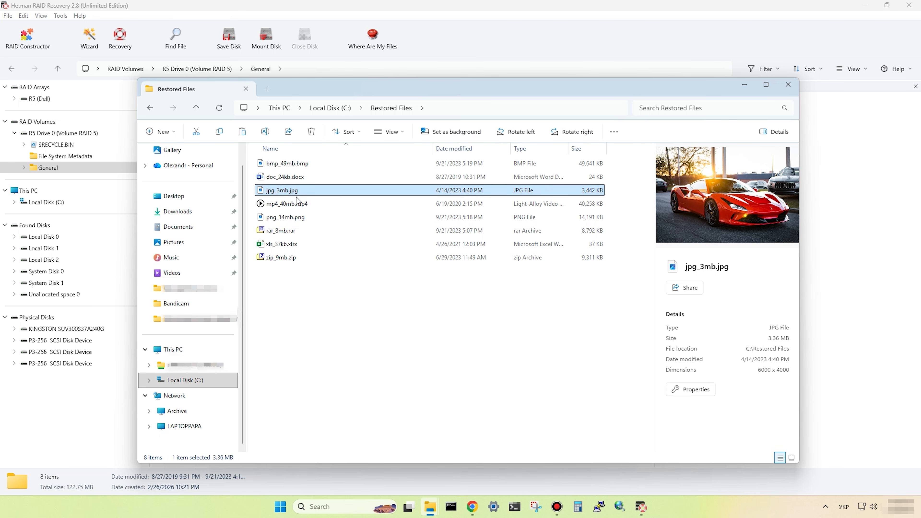
click(294, 219)
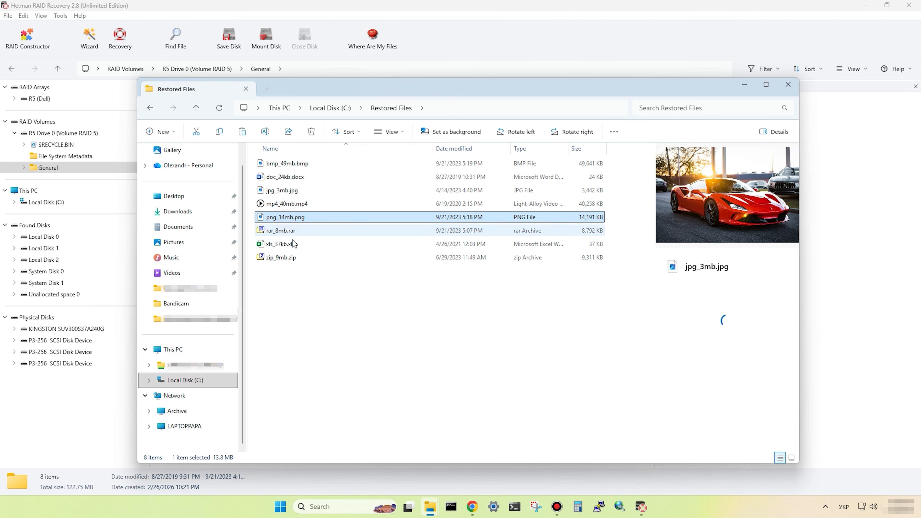
click(291, 243)
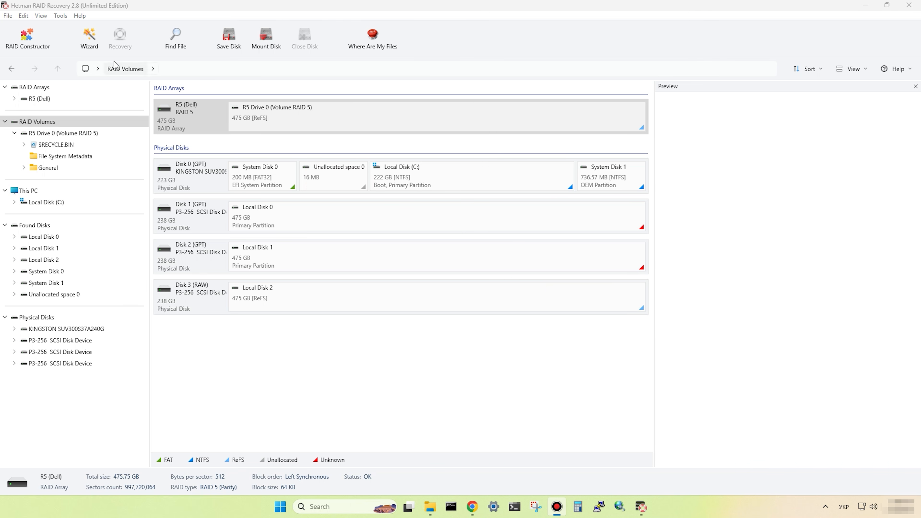
- Start the RAID Constructor in Manual mode and proceed to the array parameters
click(32, 39)
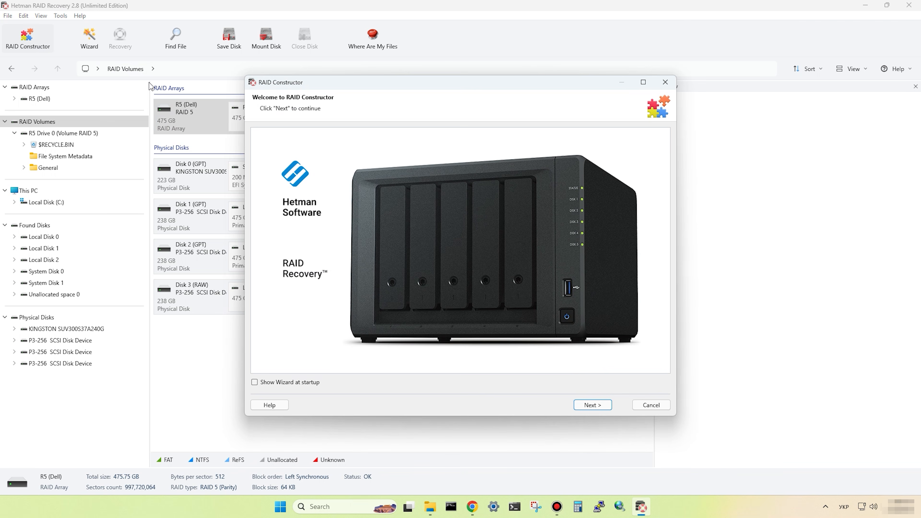
click(592, 404)
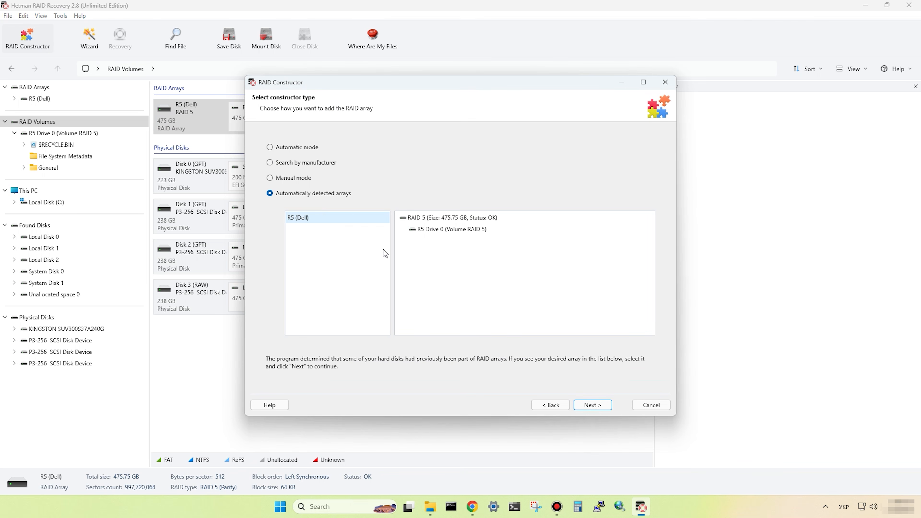
click(295, 179)
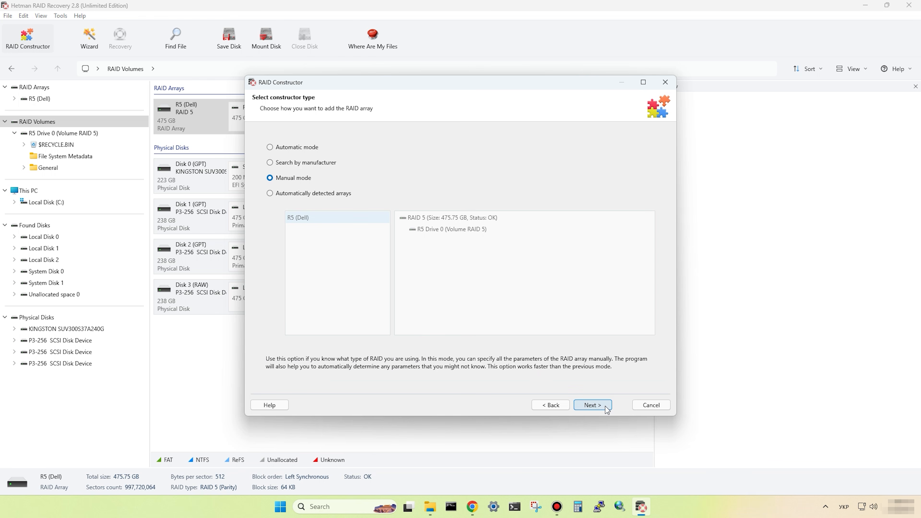
click(592, 405)
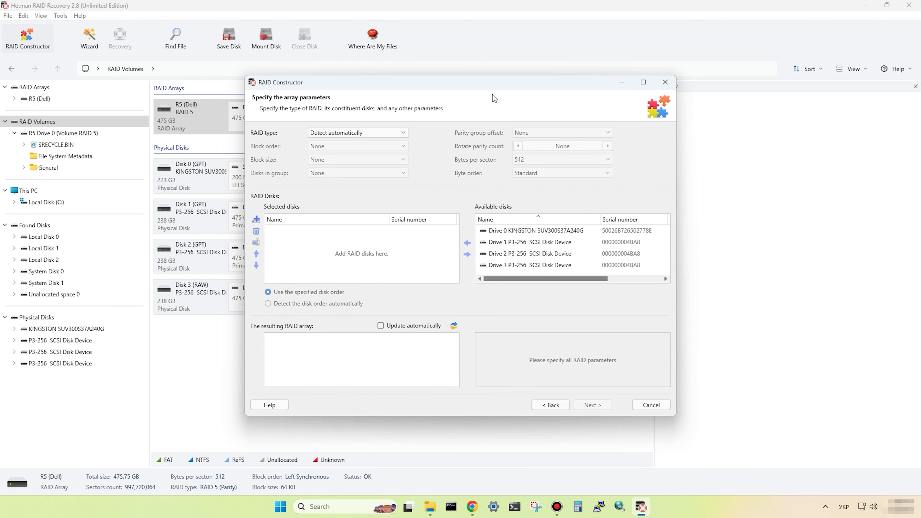
- Set the RAID type to RAID 5 (Parity) and the block order to Left Synchronous for the manual array
drag(481, 82, 394, 76)
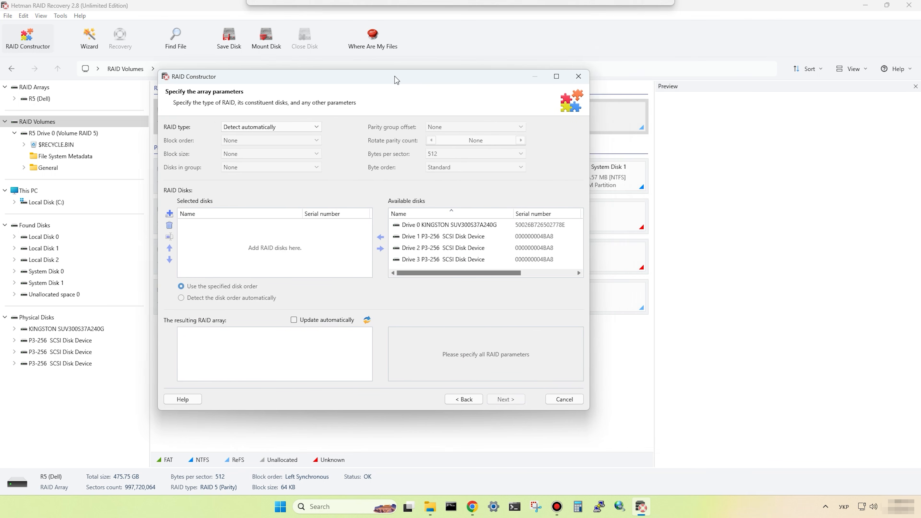
click(319, 127)
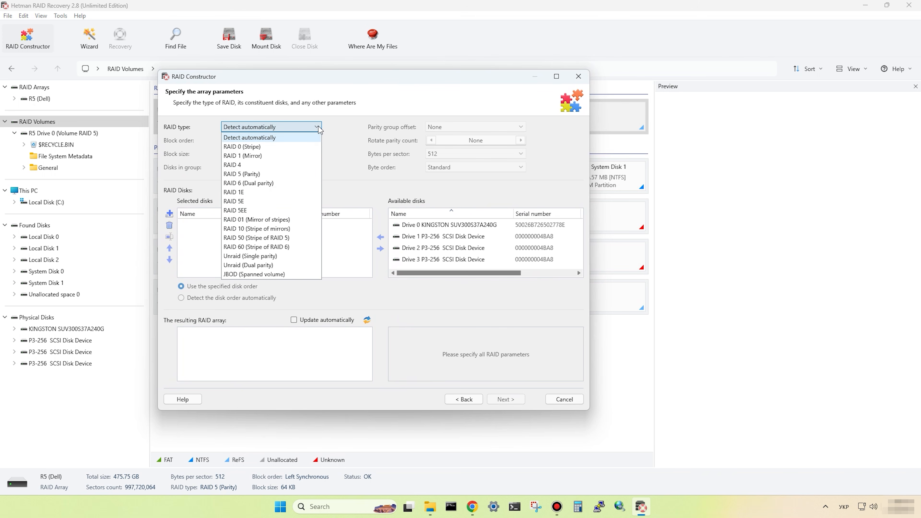
click(308, 175)
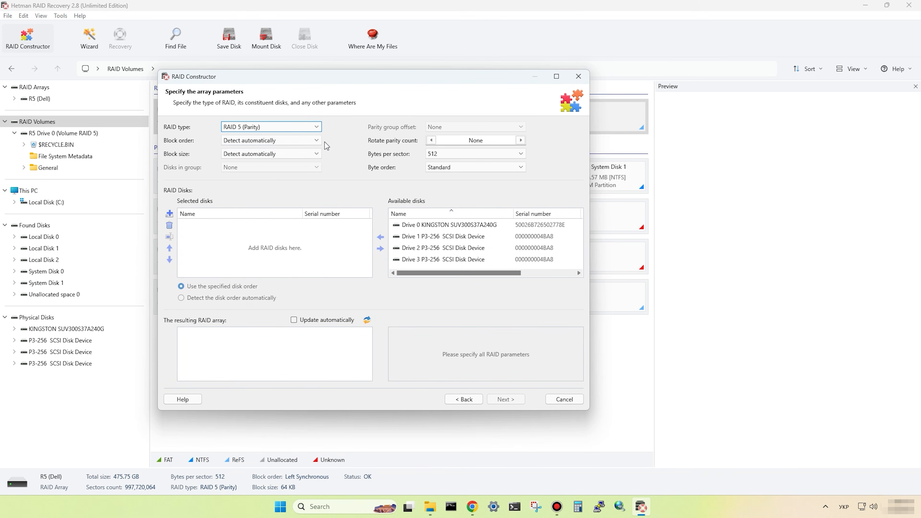
click(318, 139)
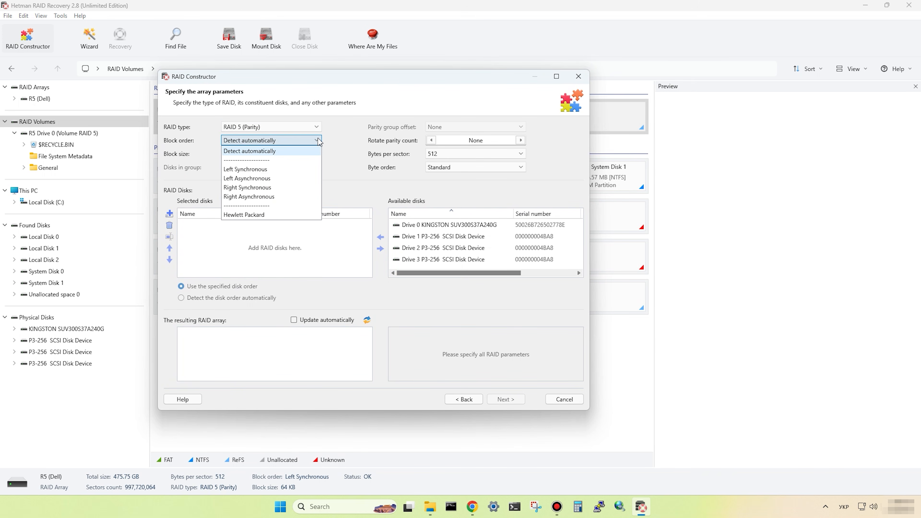
click(303, 170)
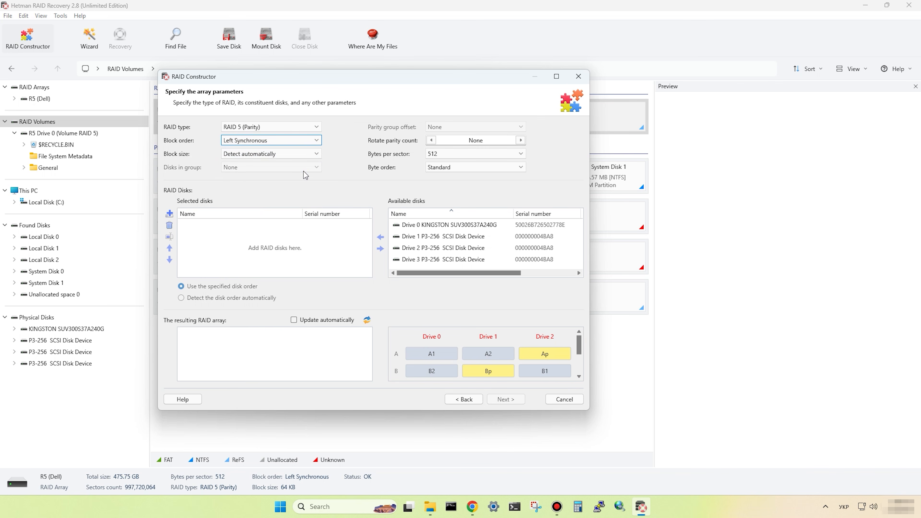
- Set the block size to 64 KB, bytes per sector to 512 and byte order to Standard for the manual RAID 5 array
click(319, 153)
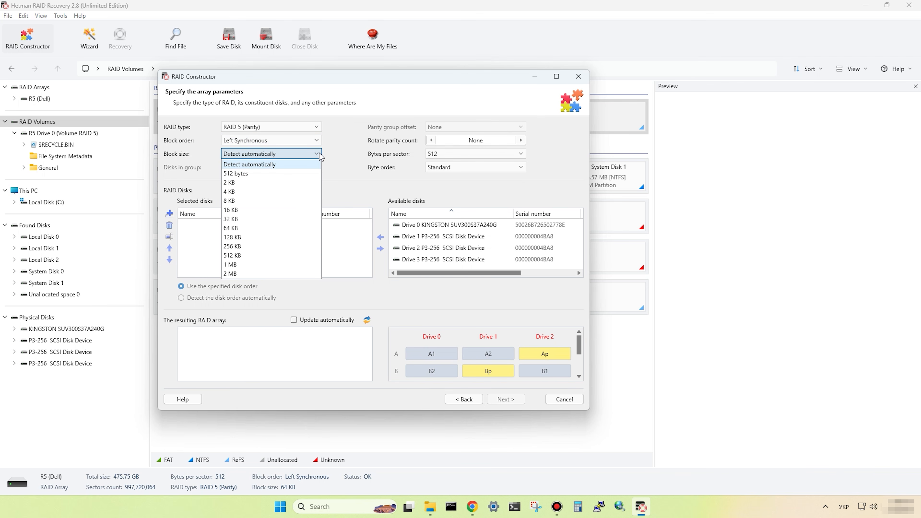
click(310, 228)
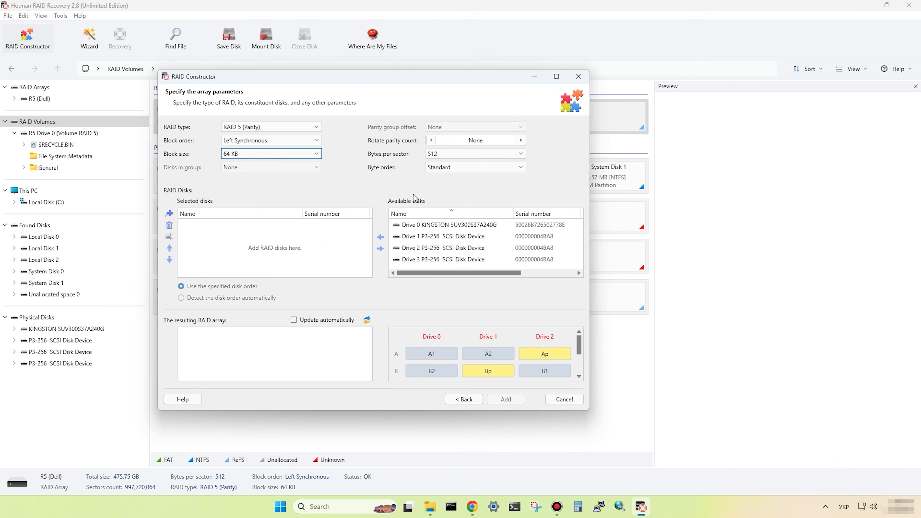
click(522, 154)
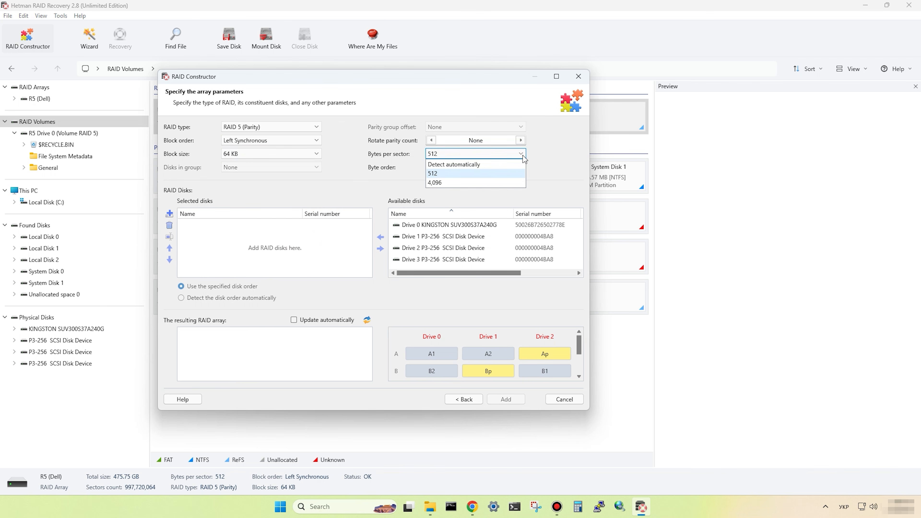
click(514, 173)
click(525, 168)
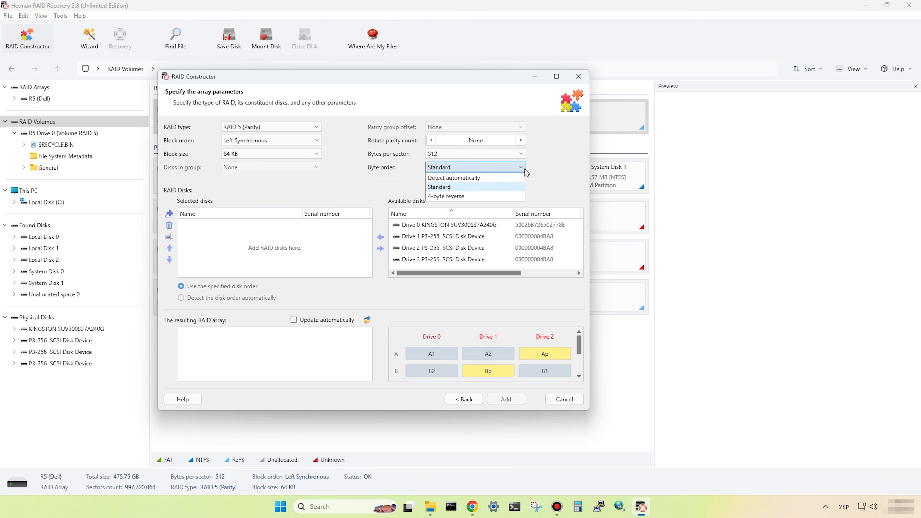
click(509, 188)
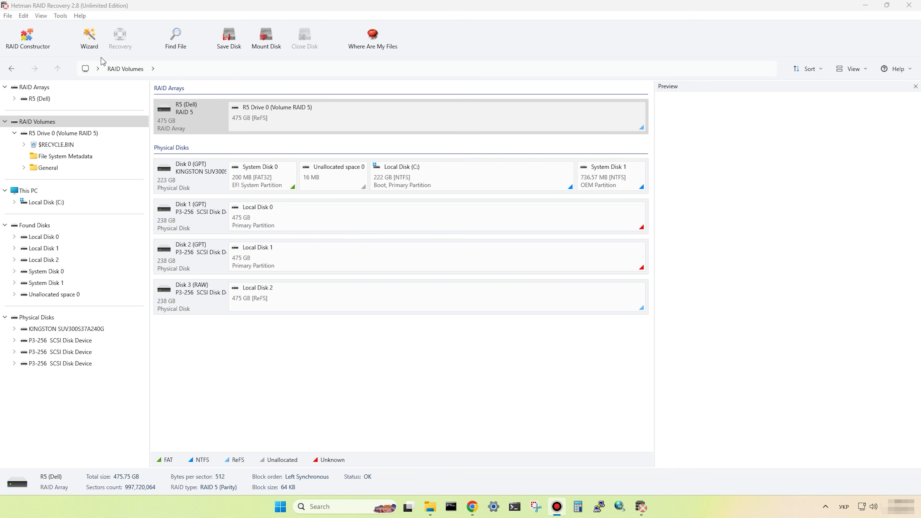
- Restart the RAID Constructor in Manual mode and proceed to the array parameters
click(33, 39)
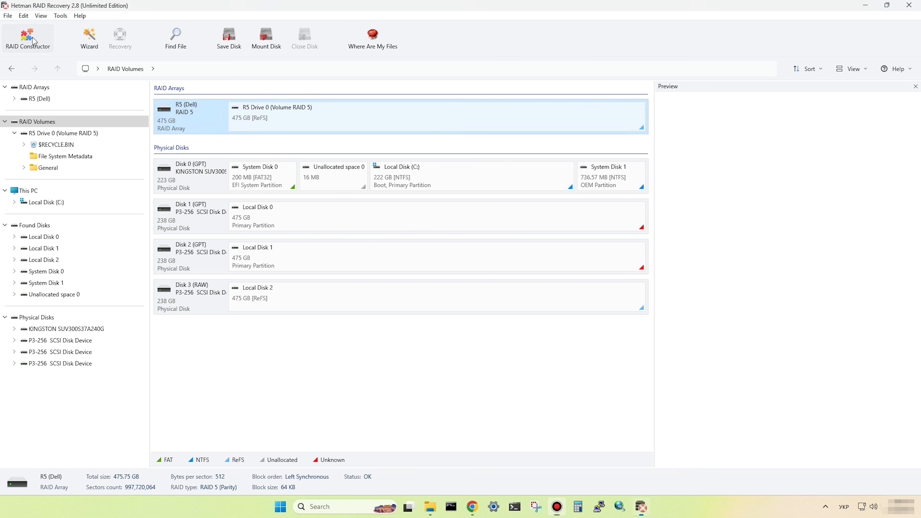
click(588, 404)
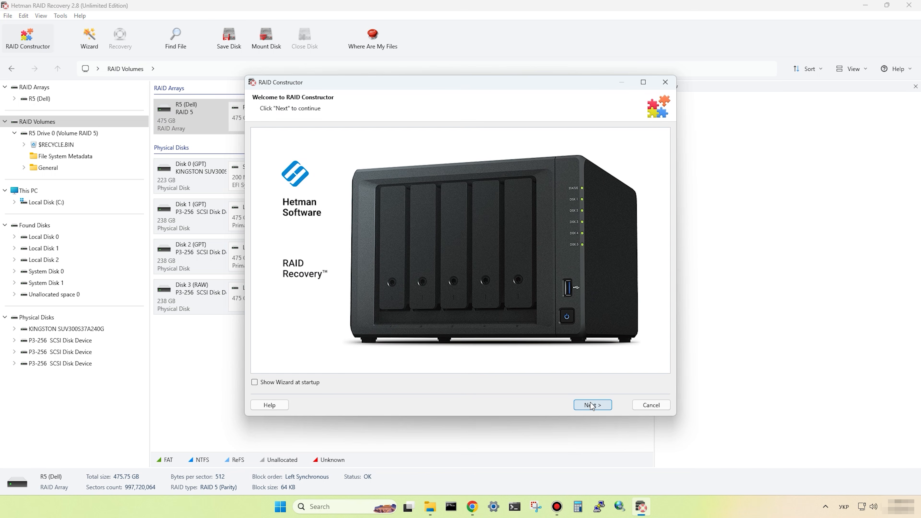
click(294, 178)
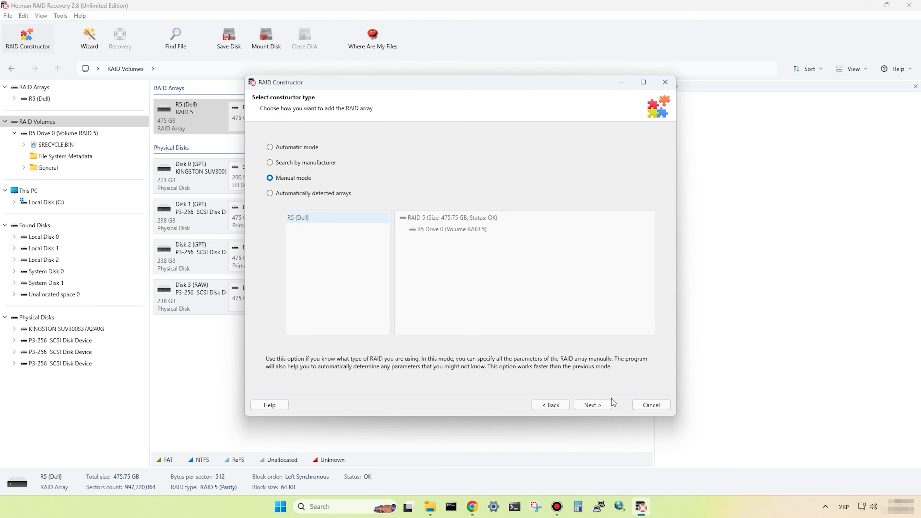
click(605, 407)
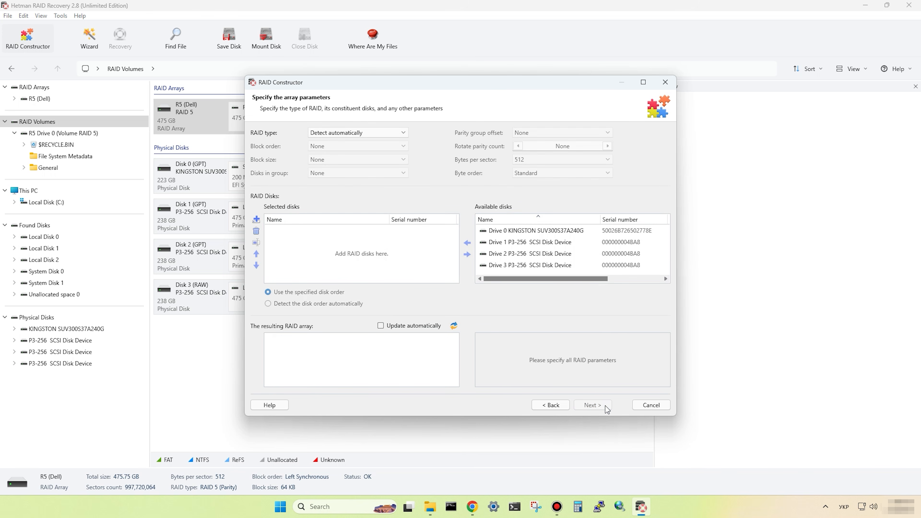
drag(481, 82, 394, 76)
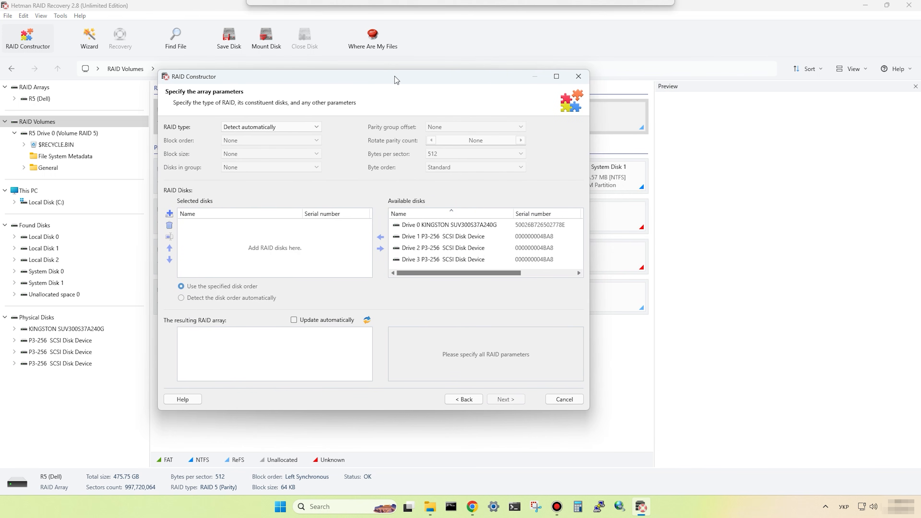
- Set the RAID type to RAID 5 (Parity) and the block order to Left Synchronous
click(319, 125)
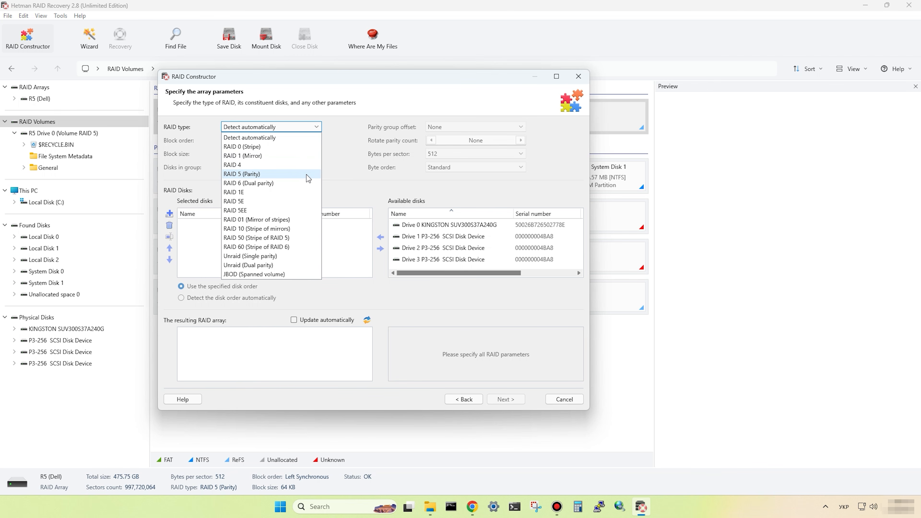
click(308, 177)
click(318, 140)
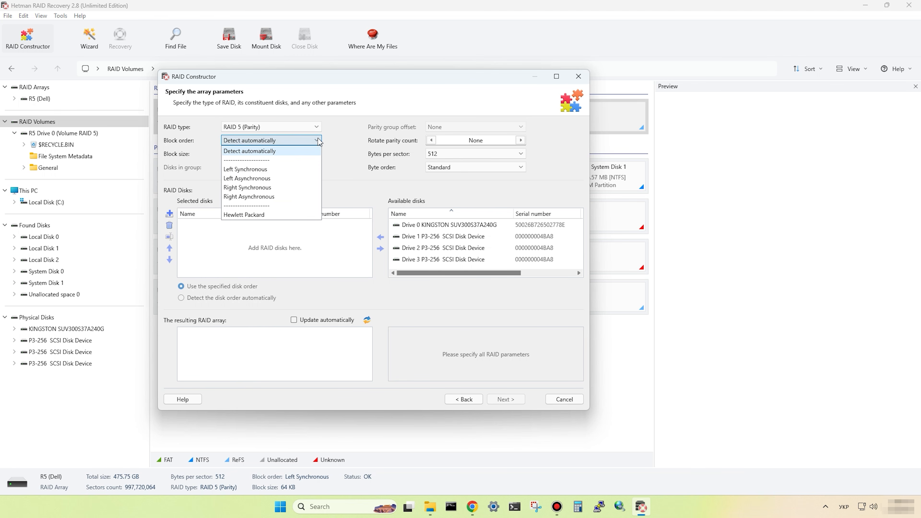
click(303, 169)
- Set the array's block size to 64 KB, bytes per sector to 512 and byte order to Standard
click(319, 154)
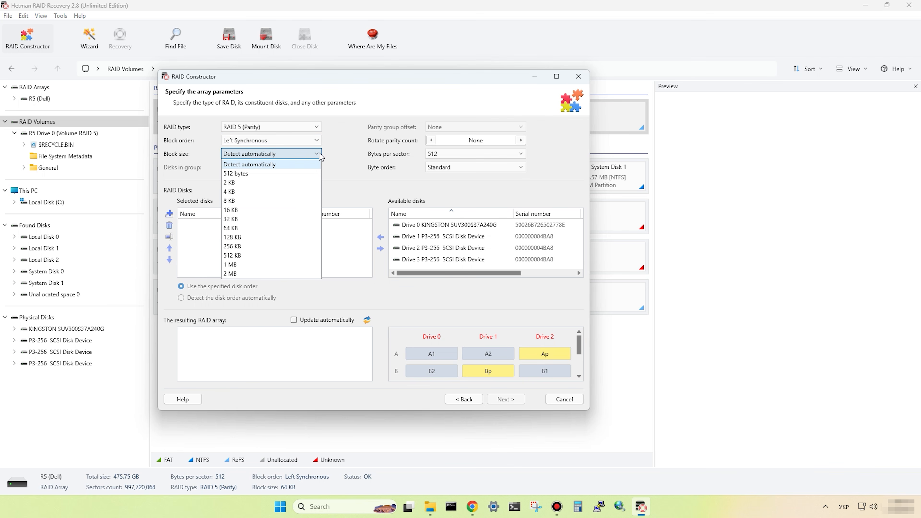
click(309, 227)
click(522, 155)
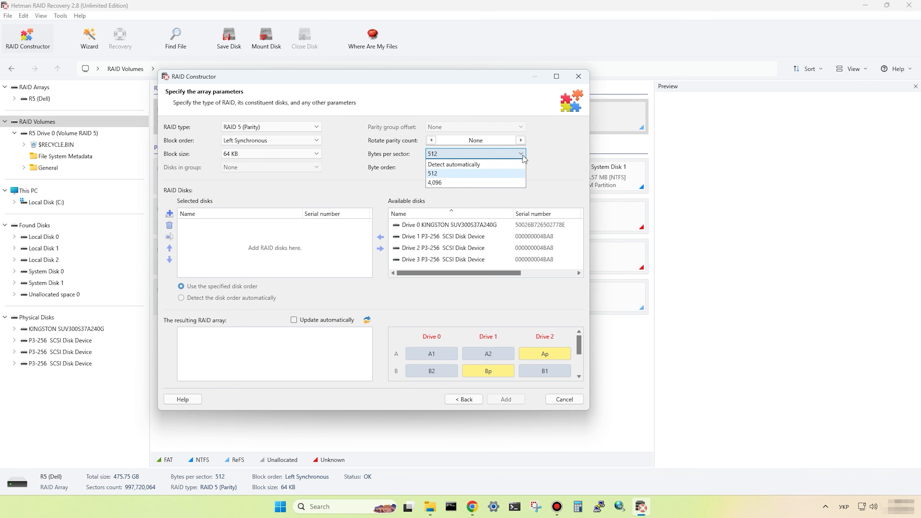
click(513, 174)
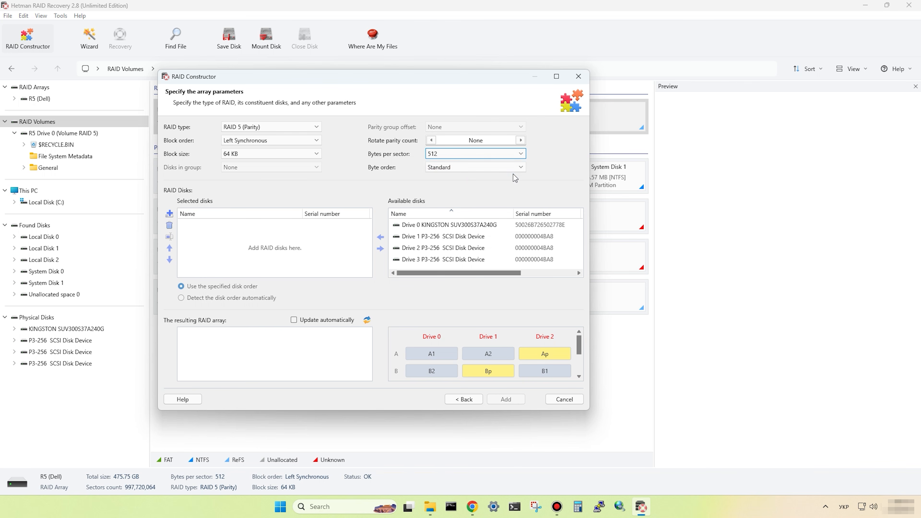
click(524, 168)
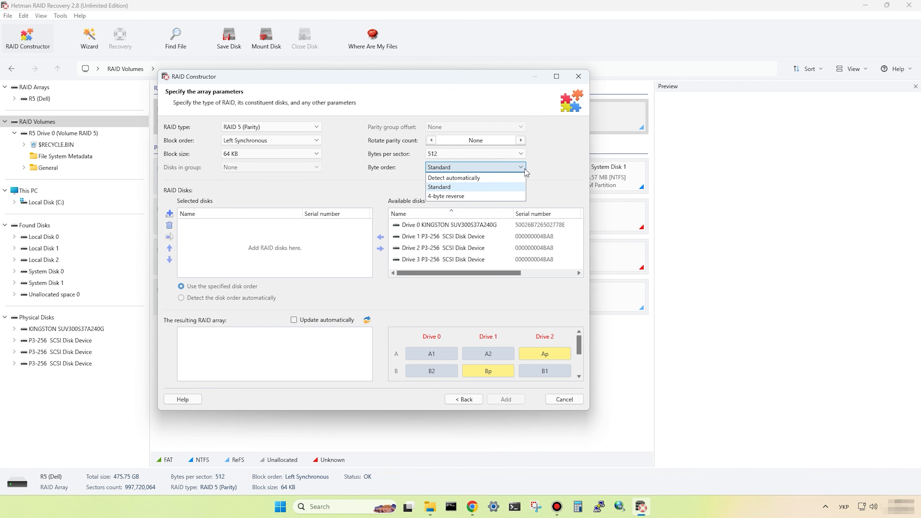
click(510, 188)
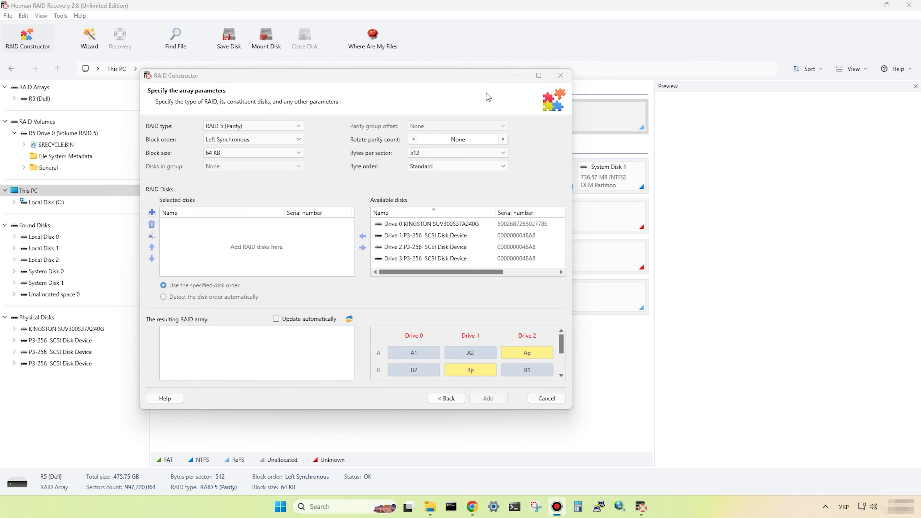
- Add the three P3-256 SCSI disks to the array in the order Drive 2, Drive 3, Drive 1
click(486, 92)
click(400, 249)
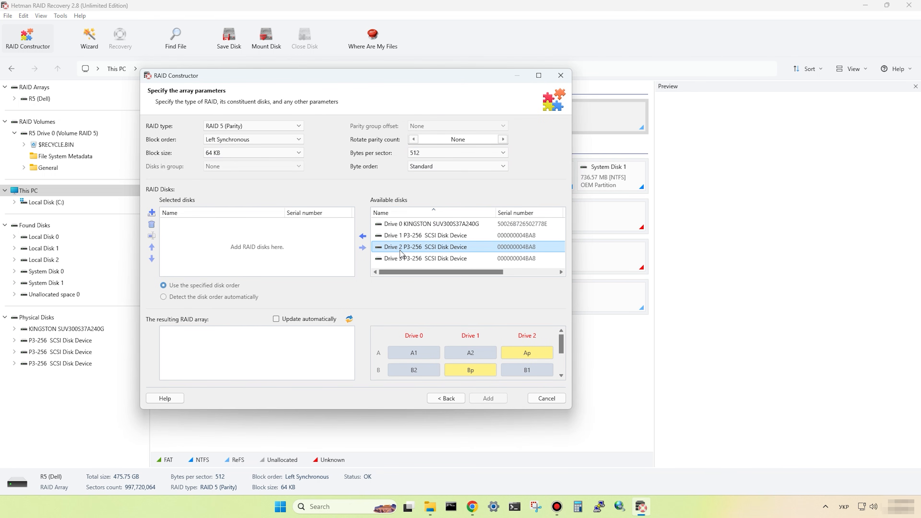
click(361, 237)
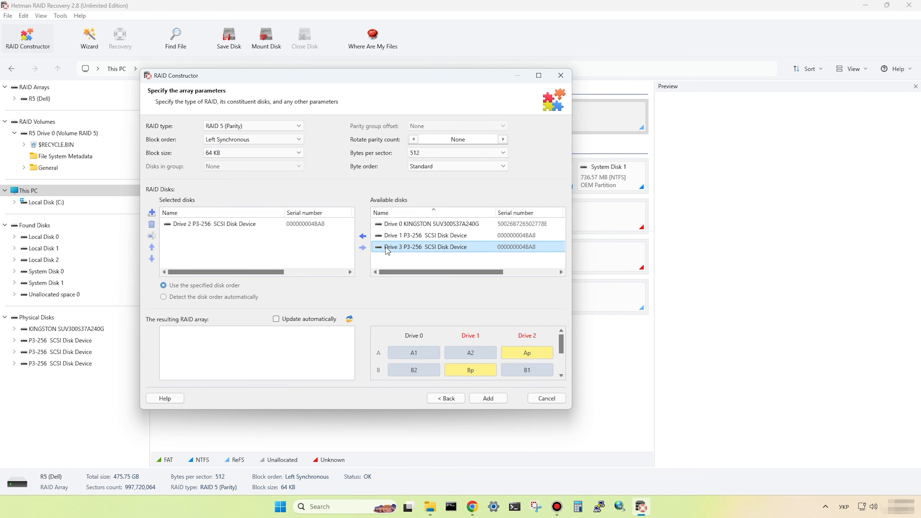
click(364, 238)
click(363, 238)
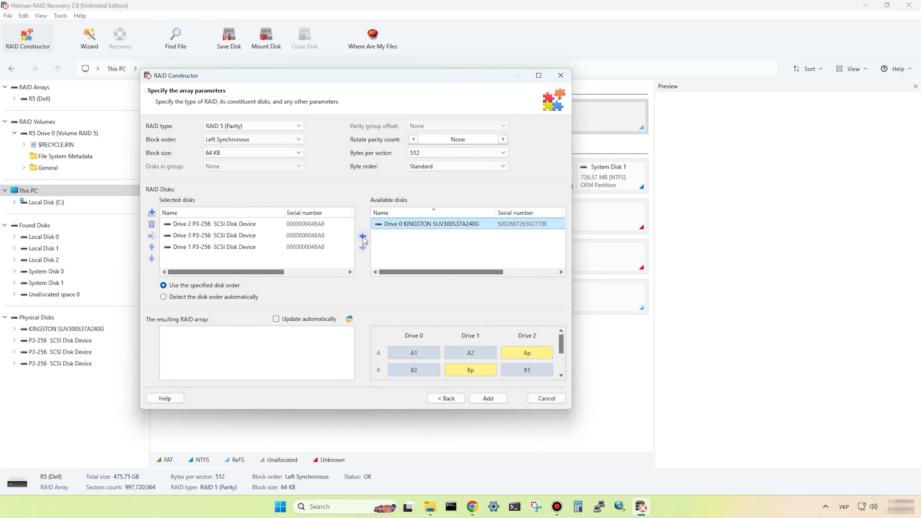
- Remove Drive 1 from the selected disks and add an empty disk in its place
click(214, 249)
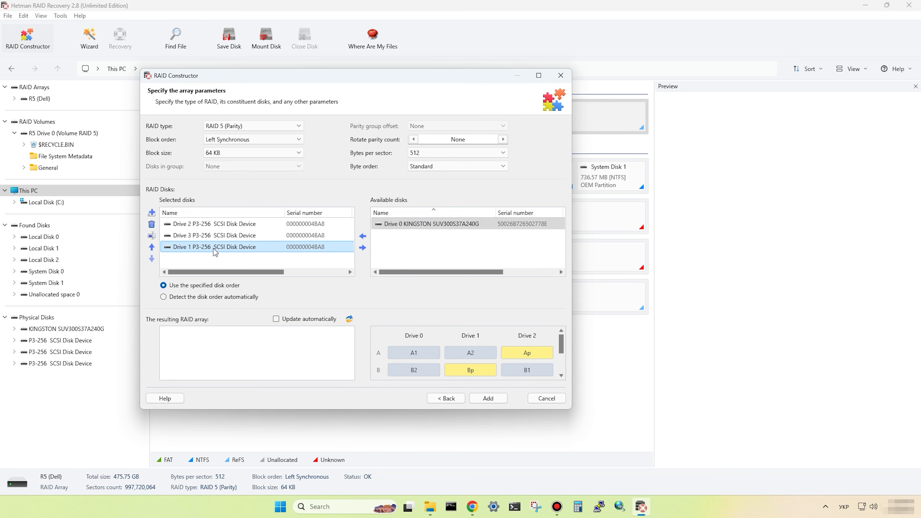
click(150, 225)
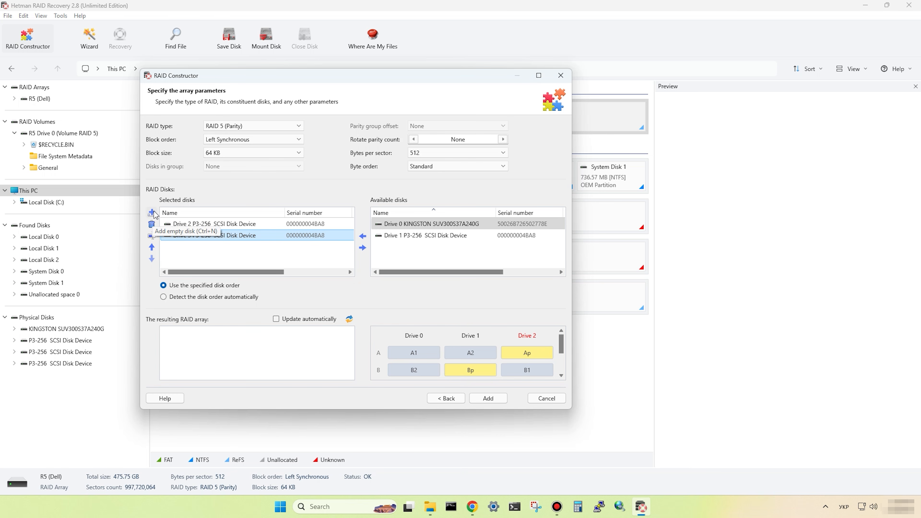
click(154, 213)
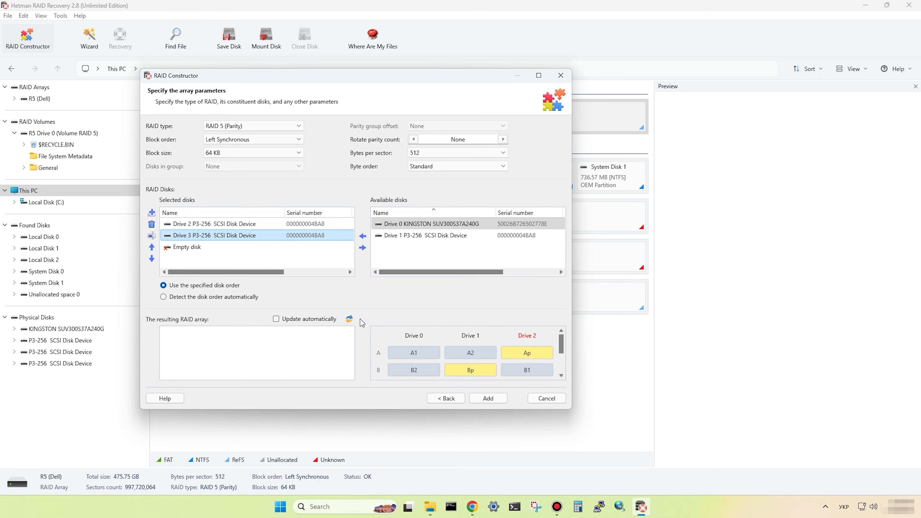
- Update the resulting RAID array, check the folders on its ReFS volume, and add the array to the program
click(349, 319)
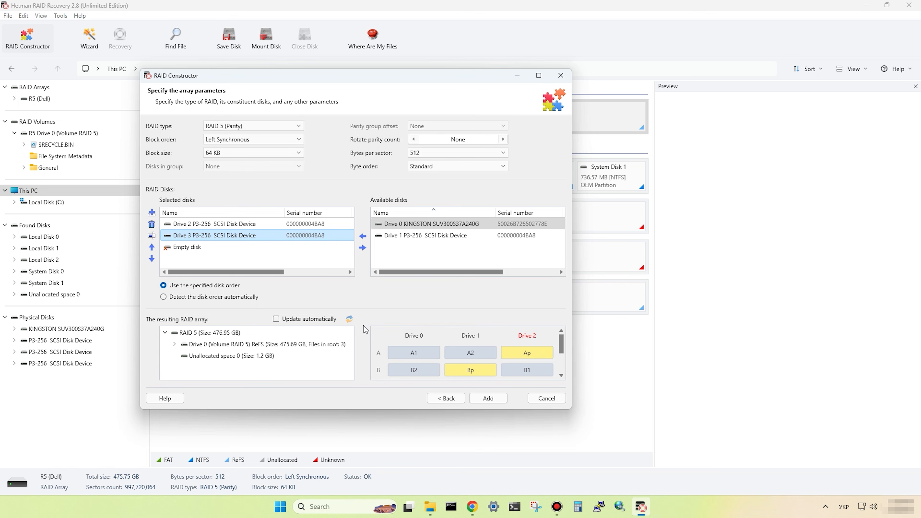
click(175, 344)
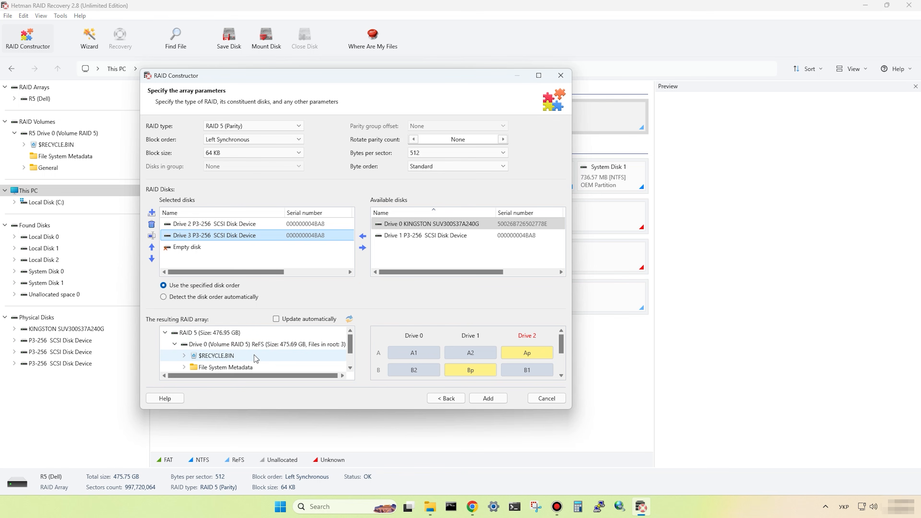
scroll(256, 359, down, 1)
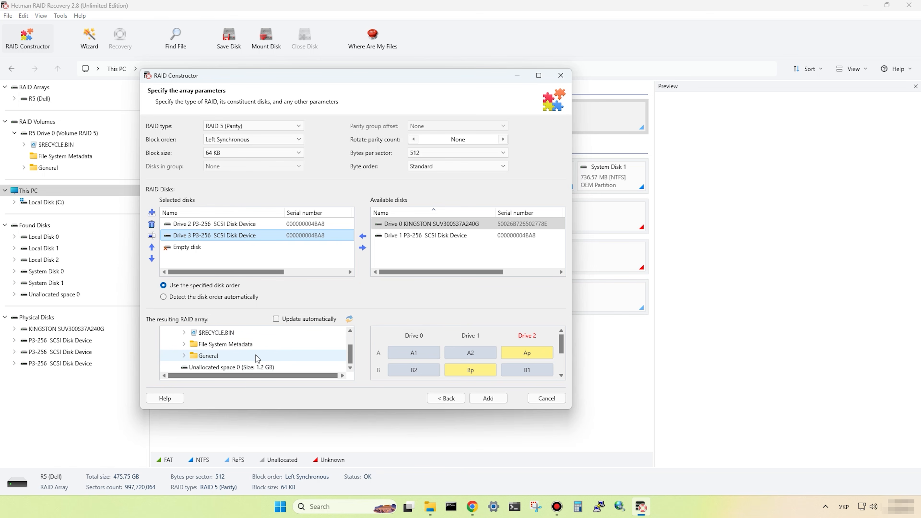
click(498, 401)
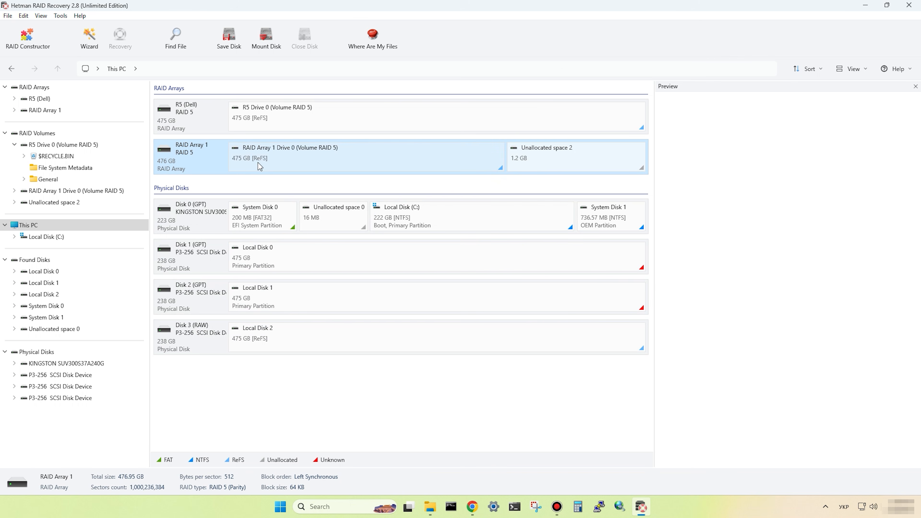
- Run a fast scan on the newly added RAID Array 1 and finish the recovery wizard
double_click(209, 160)
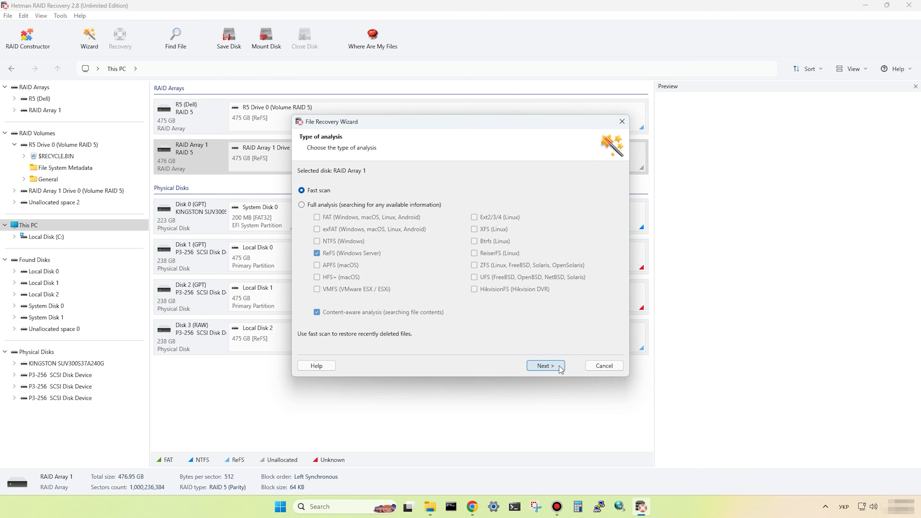
click(545, 366)
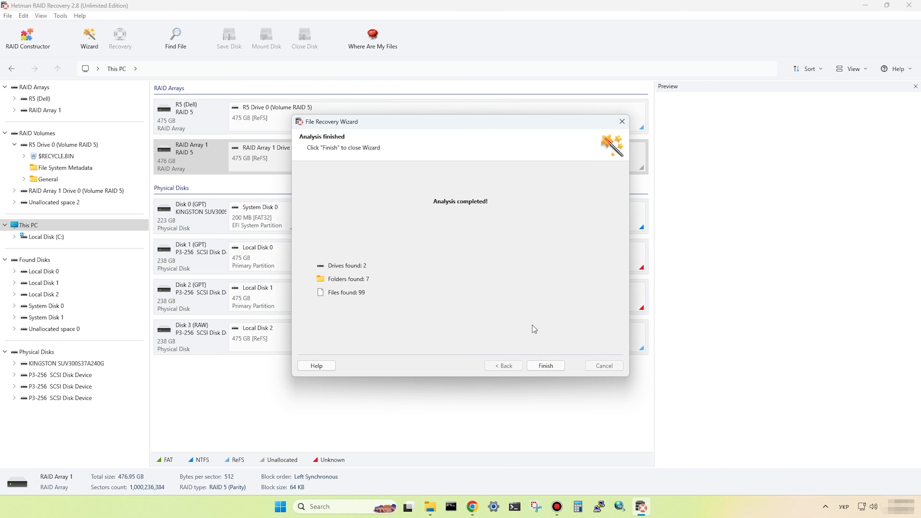
click(545, 365)
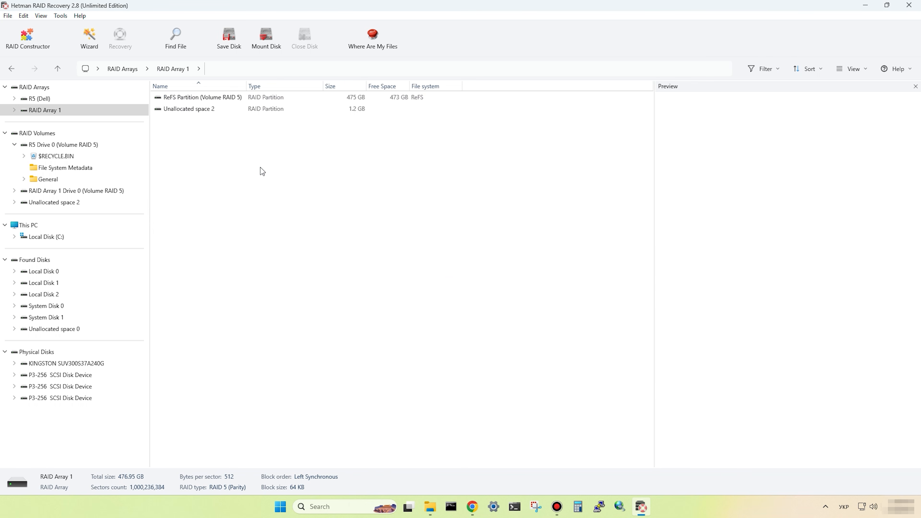
- Open the General folder on RAID Array 1's ReFS partition and preview xls_37kb.xlsx, zip_9mb.zip and mp4_40mb.mp4
double_click(168, 98)
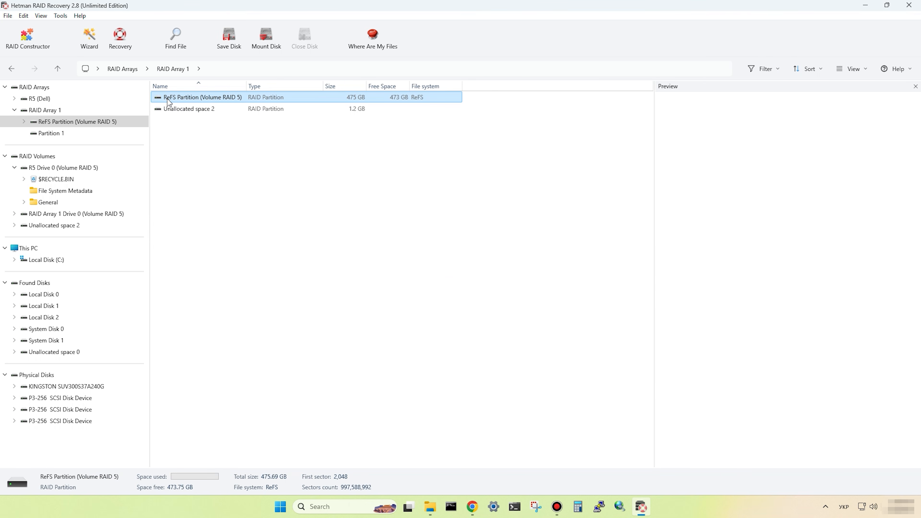
double_click(173, 121)
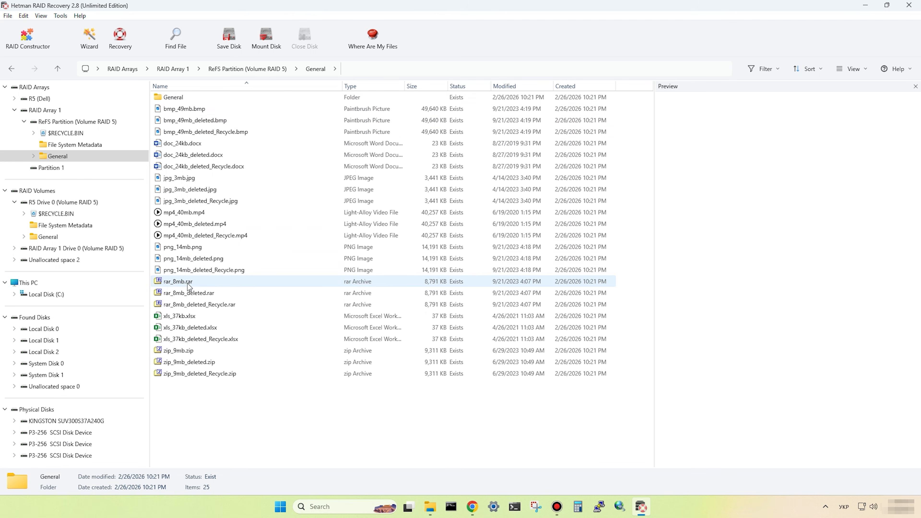
click(189, 318)
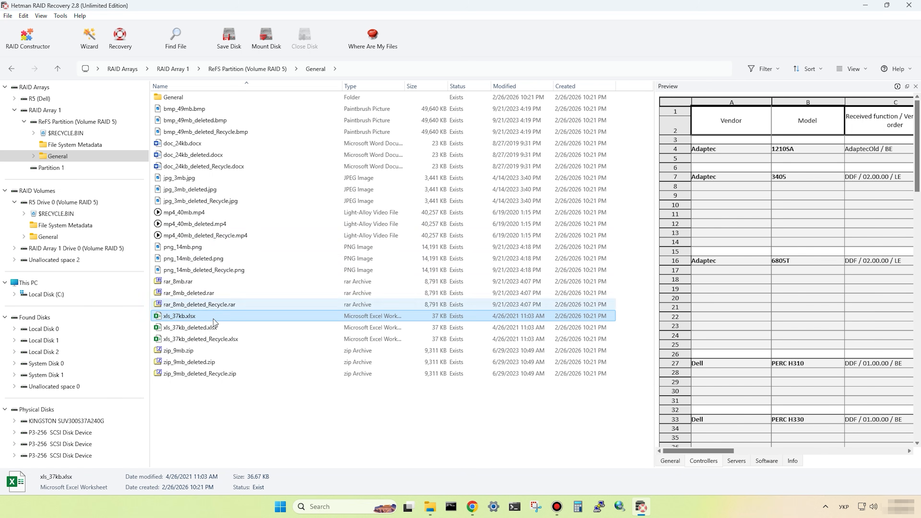
click(200, 352)
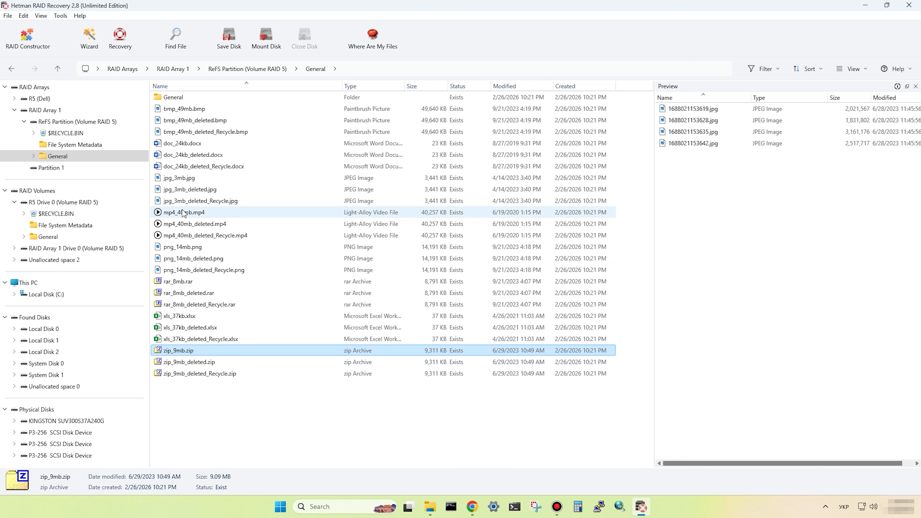
click(183, 214)
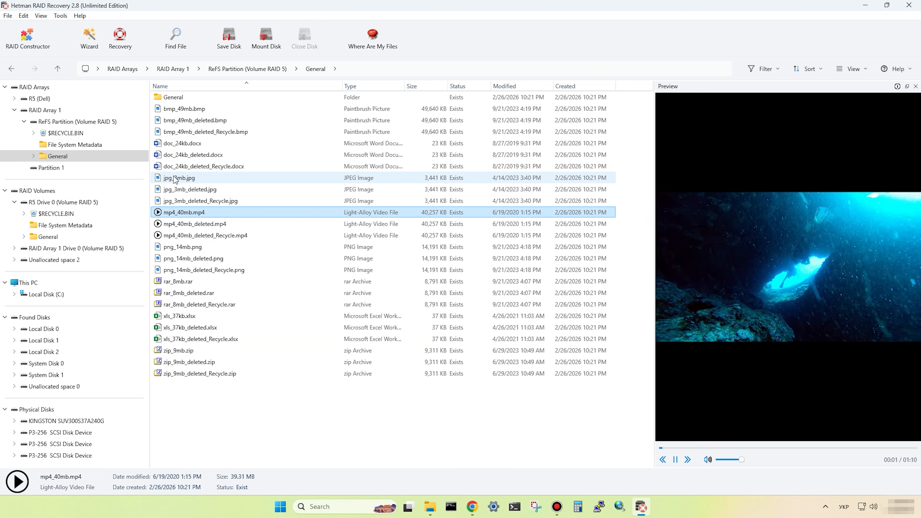
- Preview jpg_3mb.jpg in the General folder of RAID Array 1
click(177, 177)
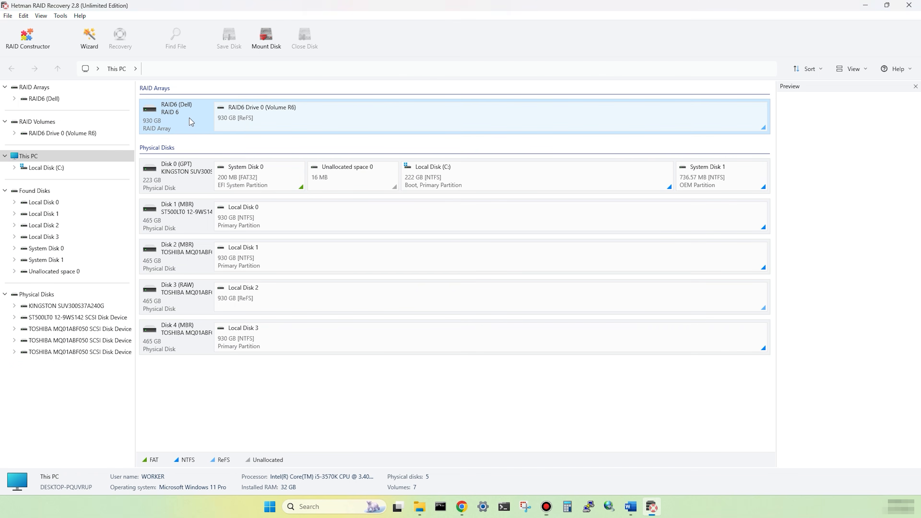
- Run a fast scan on the RAID6 (Dell) array and finish the recovery wizard
click(190, 120)
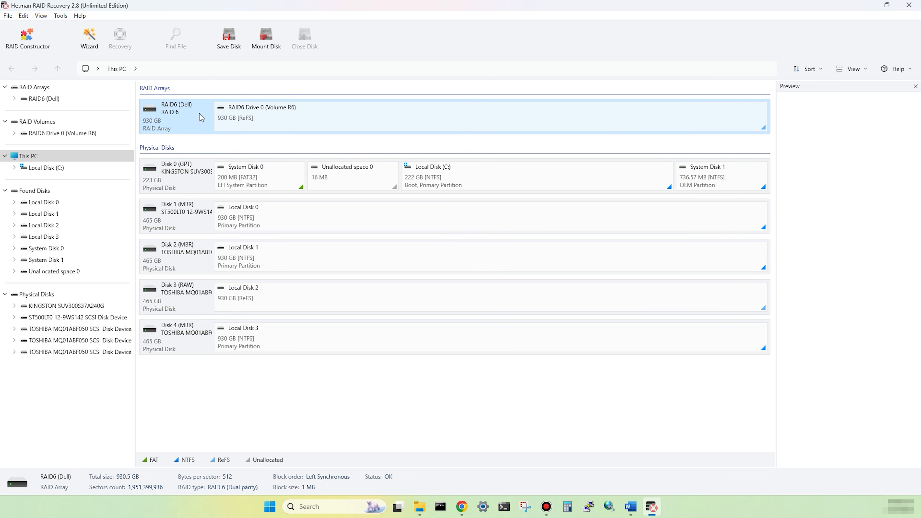
double_click(199, 114)
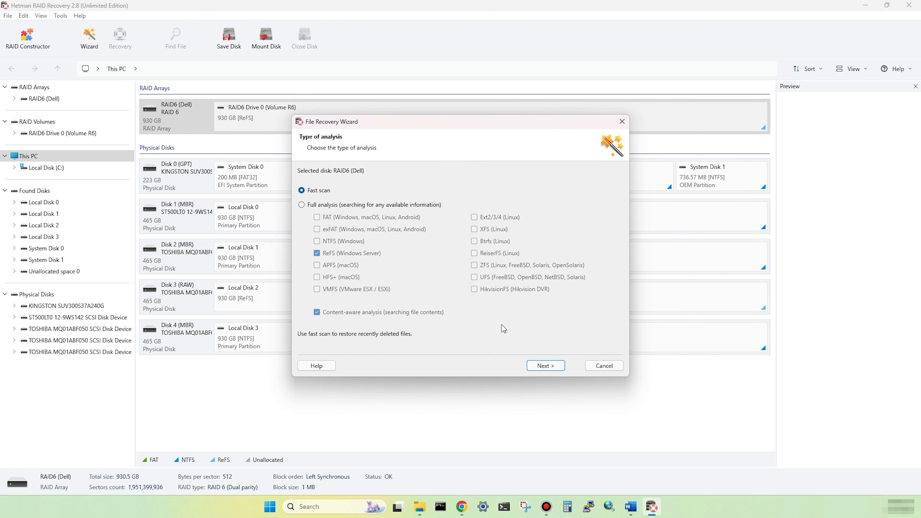
click(560, 367)
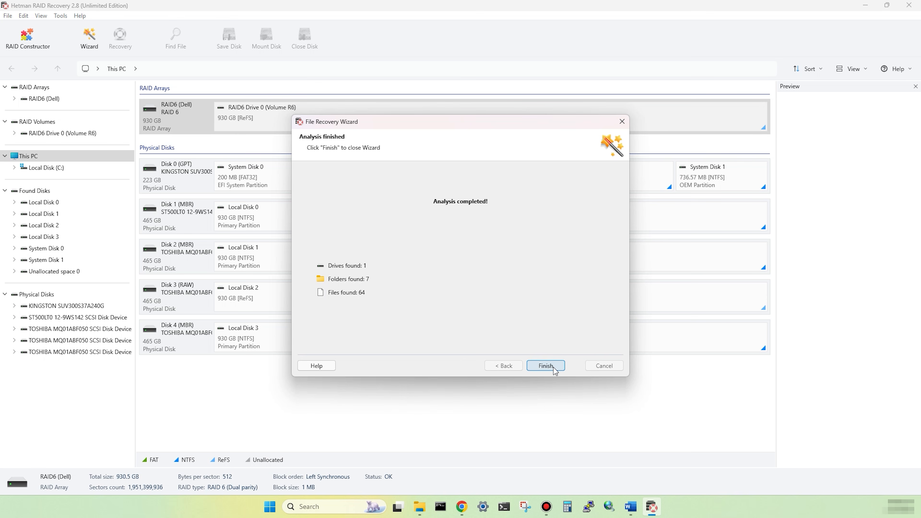
click(553, 367)
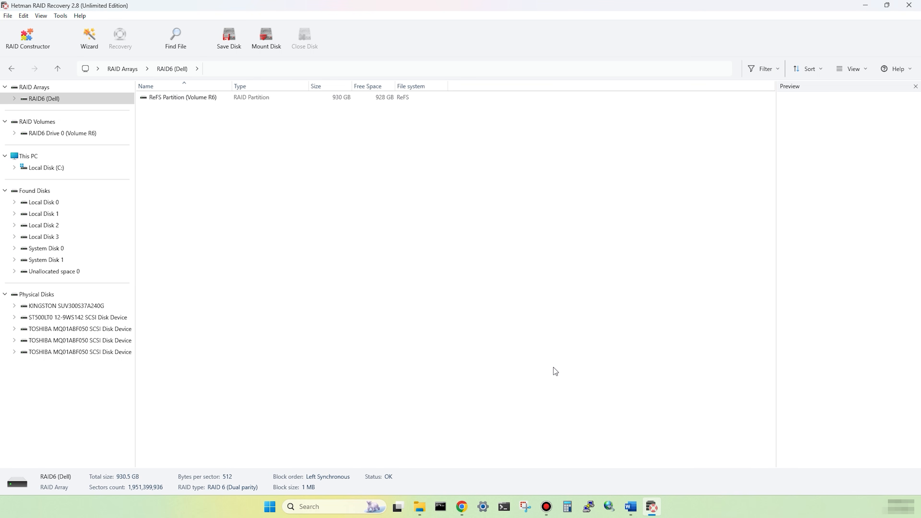
- Open the General folder on the RAID6 (Dell) array's ReFS partition
click(185, 97)
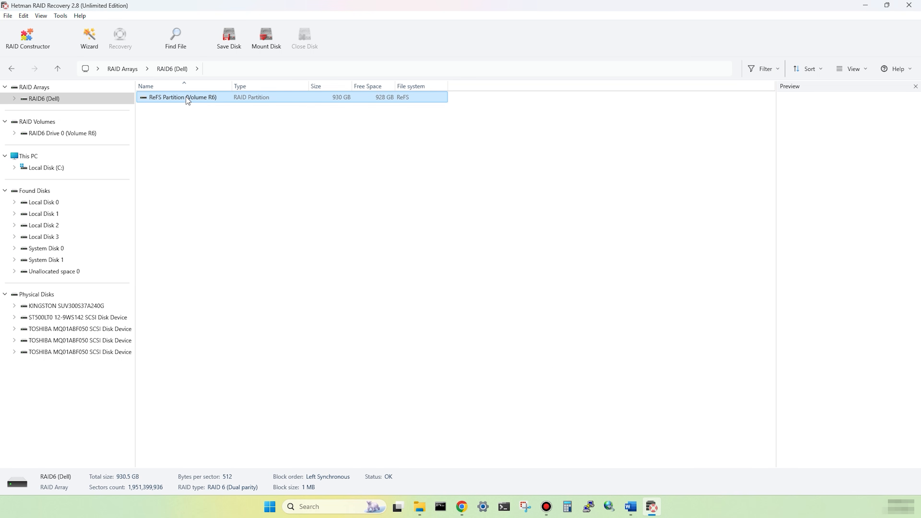
double_click(228, 99)
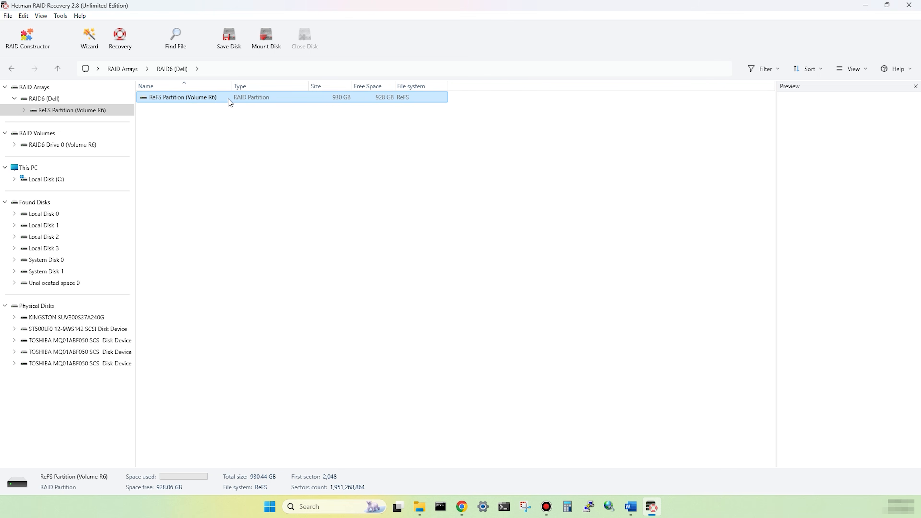
double_click(155, 120)
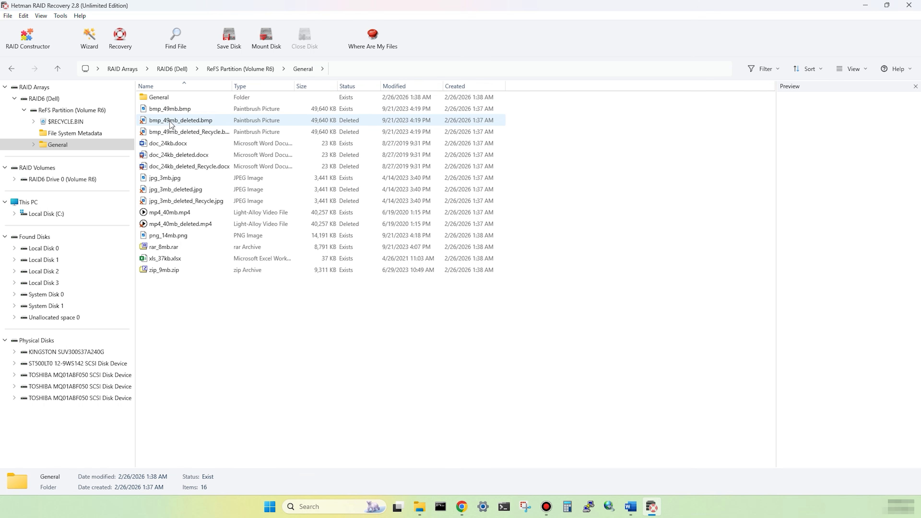
- Preview doc_24kb_deleted.docx, bmp_49mb_deleted_Recycle.bmp, jpg_3mb_deleted.jpg, mp4_40mb.mp4 and mp4_40mb_deleted.mp4, widening the preview area
click(170, 155)
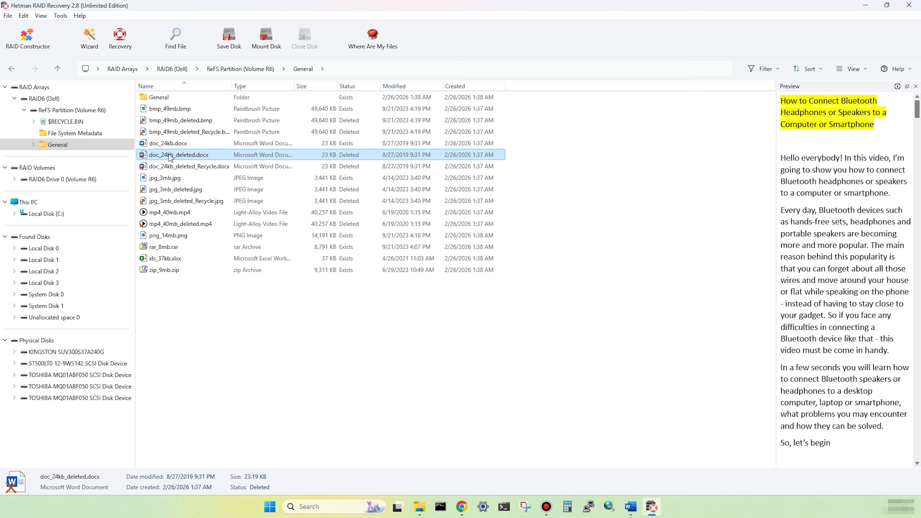
click(173, 133)
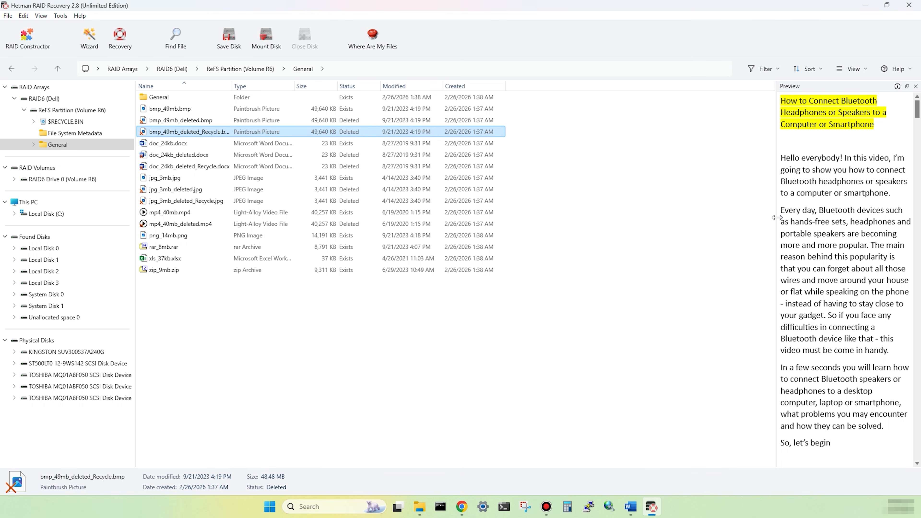
drag(775, 217, 645, 216)
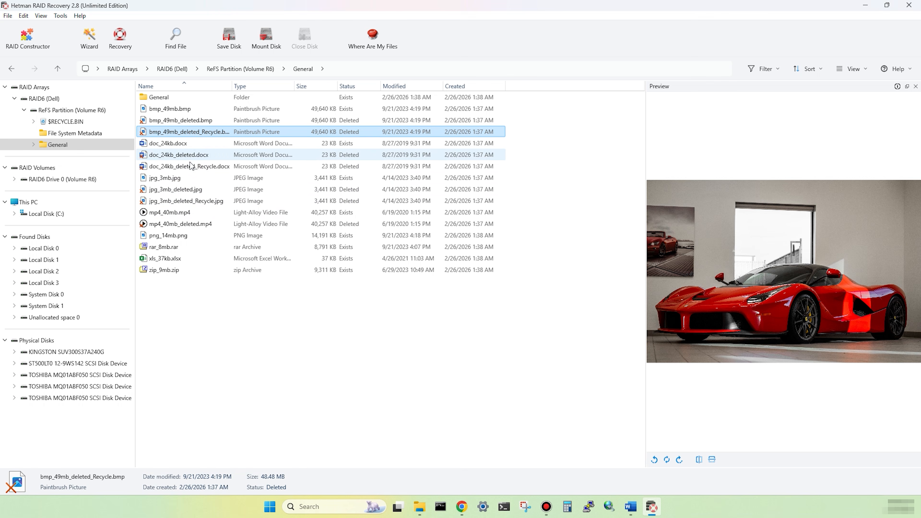
click(165, 189)
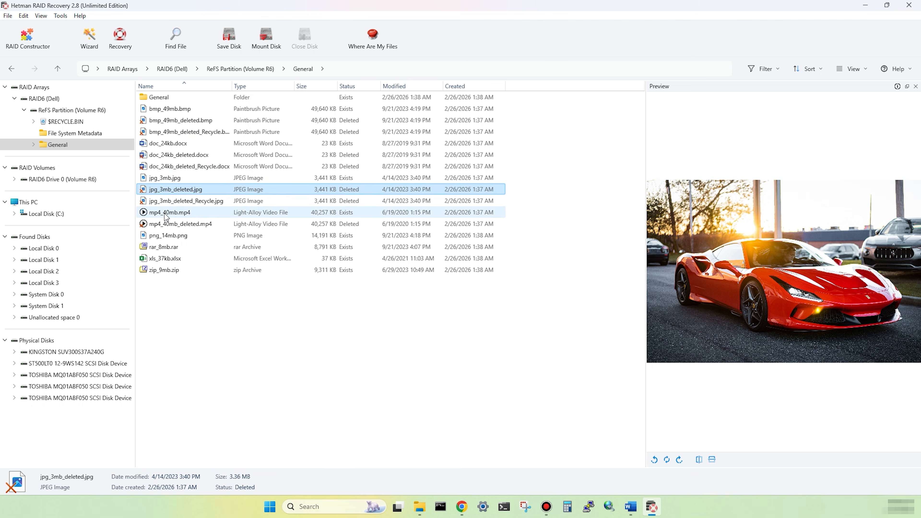
click(165, 214)
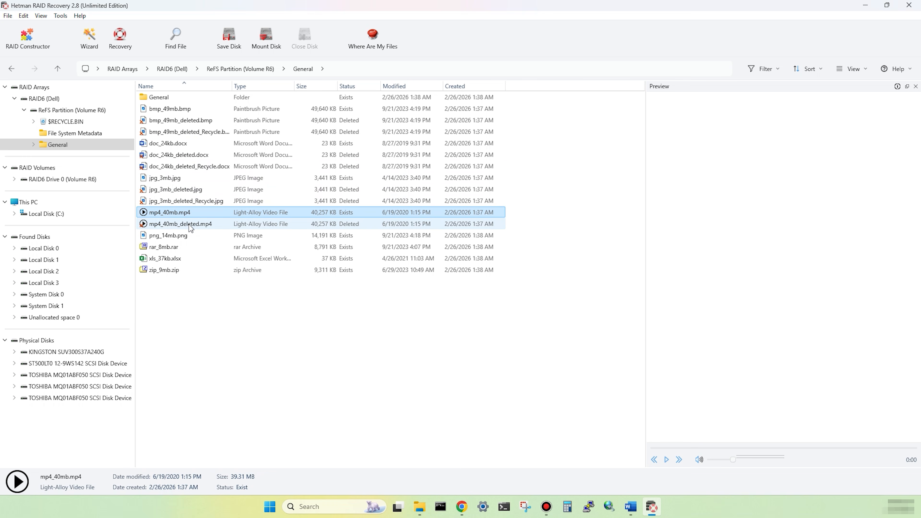
click(188, 225)
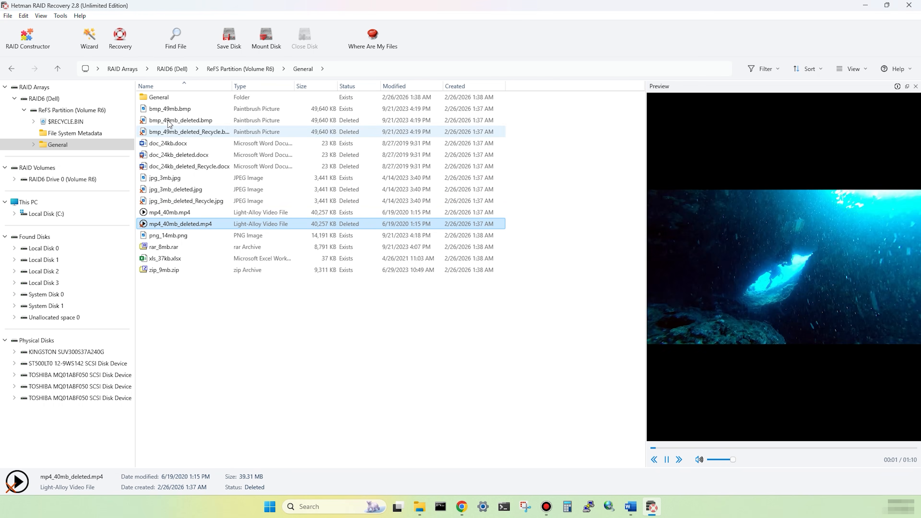
- Go through the nested General folders to General level 2 and preview bmp_49mb_deleted_Recycle.bmp and doc_24kb_deleted.docx
click(157, 98)
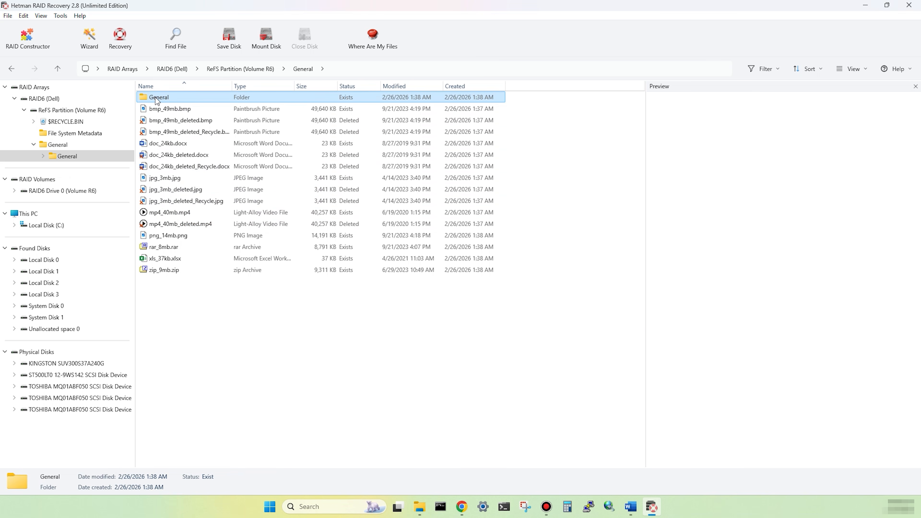
double_click(177, 102)
double_click(177, 101)
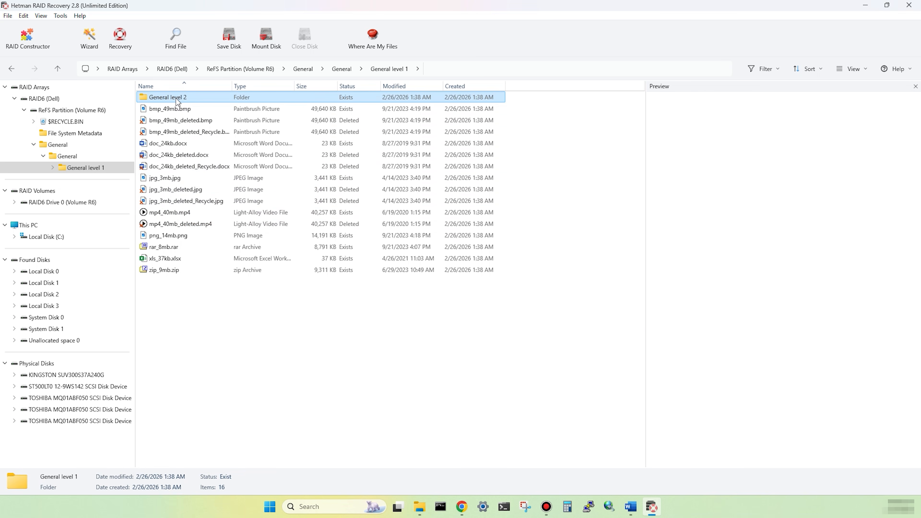
double_click(177, 101)
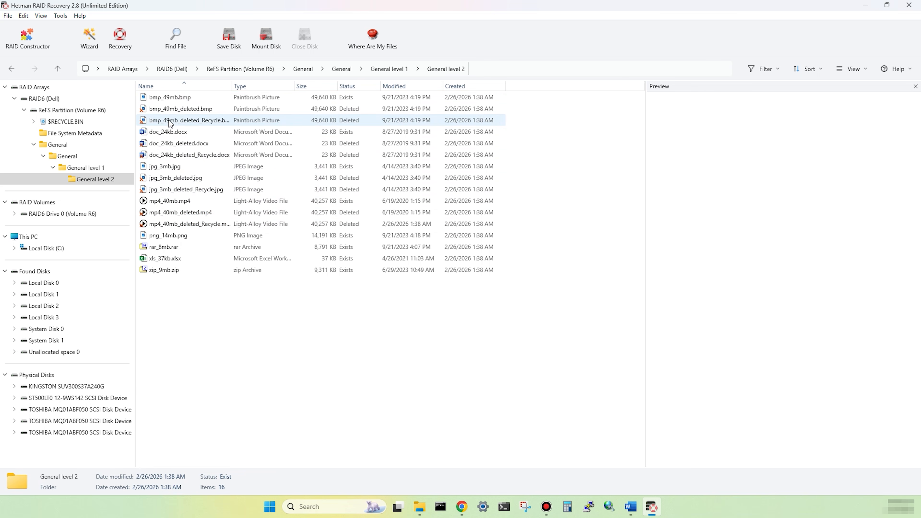
click(170, 122)
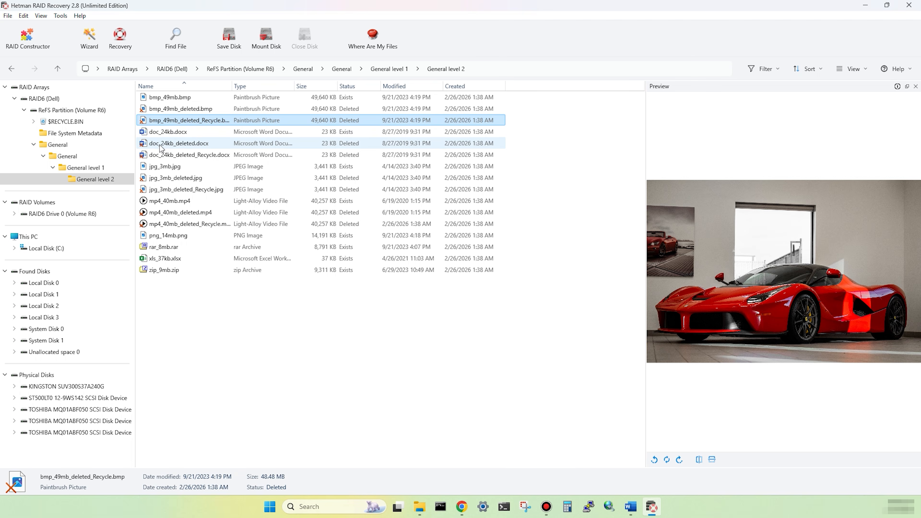
click(161, 146)
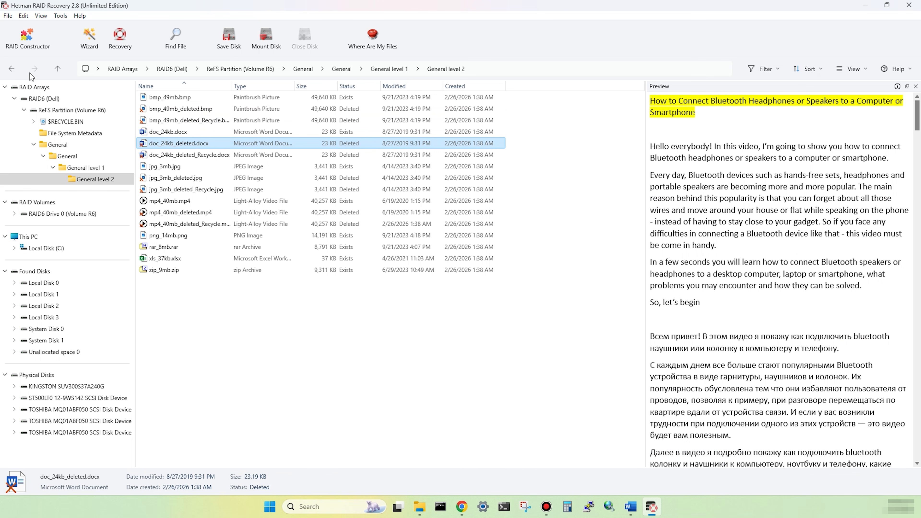
- Recover the General level 2 folder to the hard disk in C:\Restored Files, keeping the folder structure, and finish the wizard
click(8, 68)
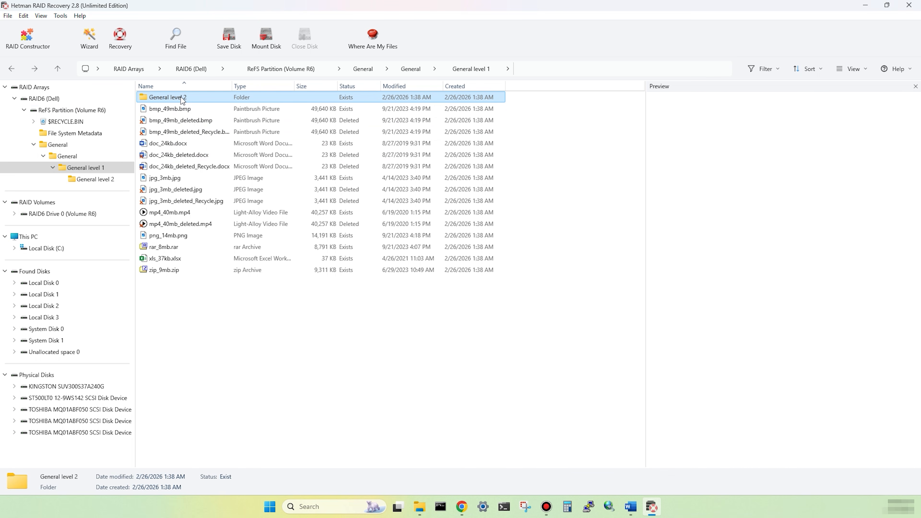
click(121, 39)
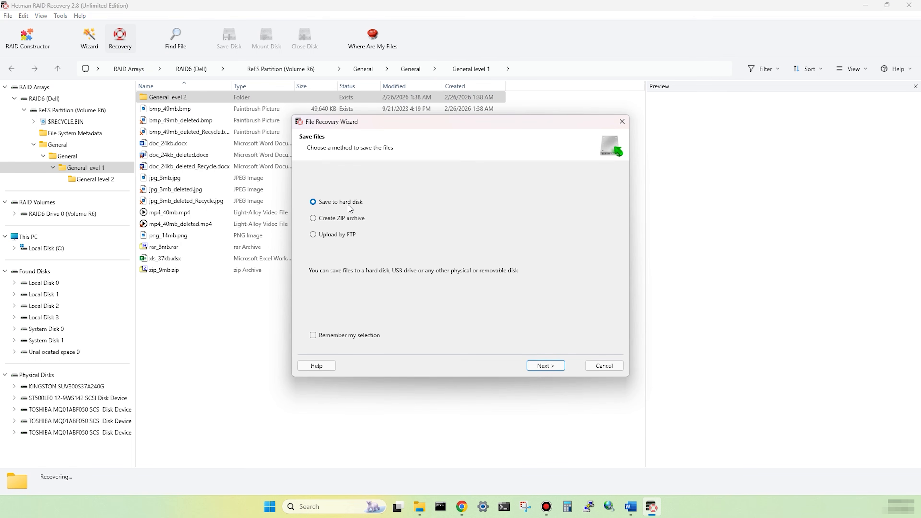
click(562, 372)
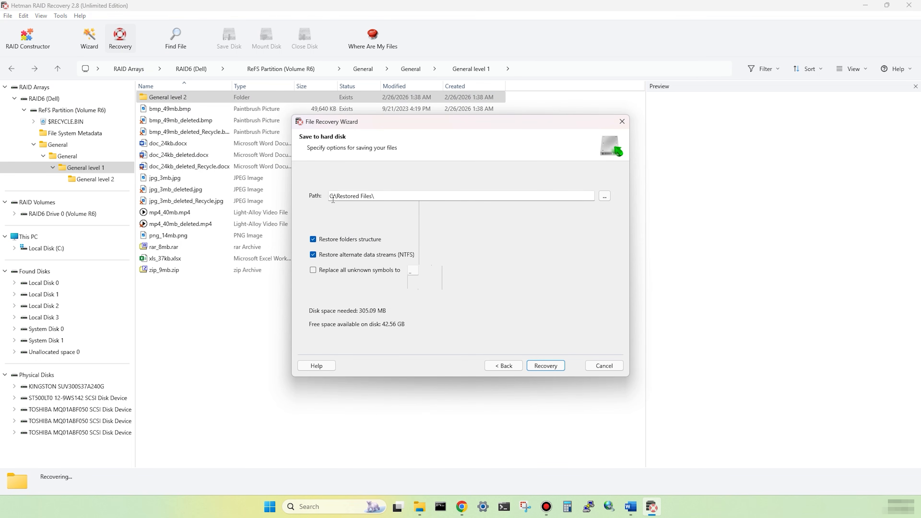
click(554, 366)
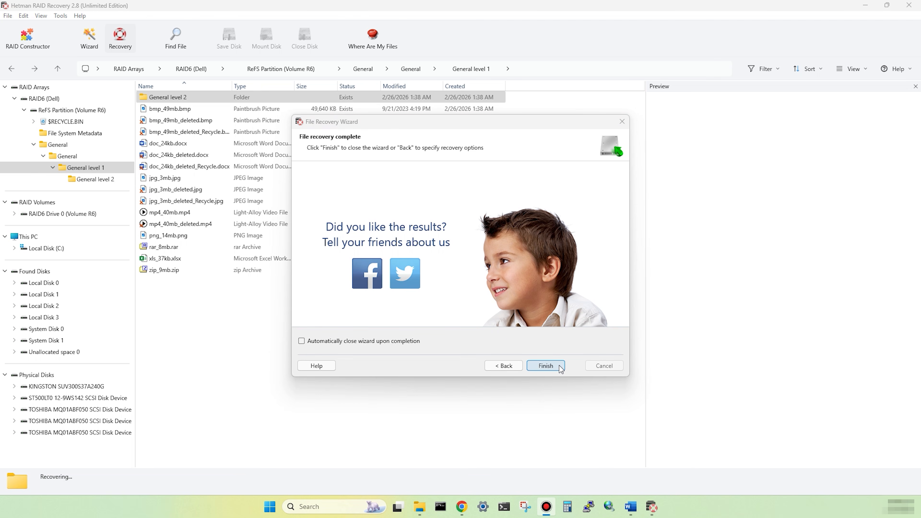
click(546, 366)
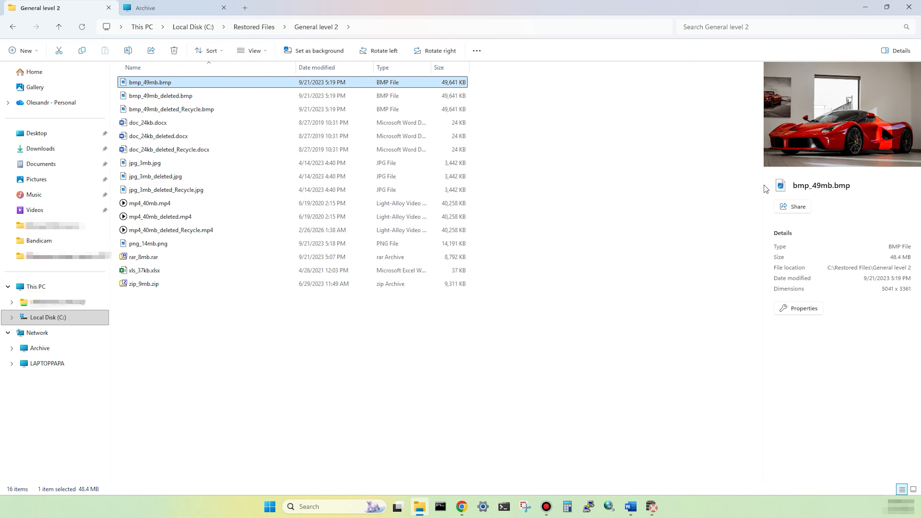
- In File Explorer, check the restored bmp, docx, jpg, mp4 and png files in General level 2 using a wider details pane
drag(765, 189, 587, 188)
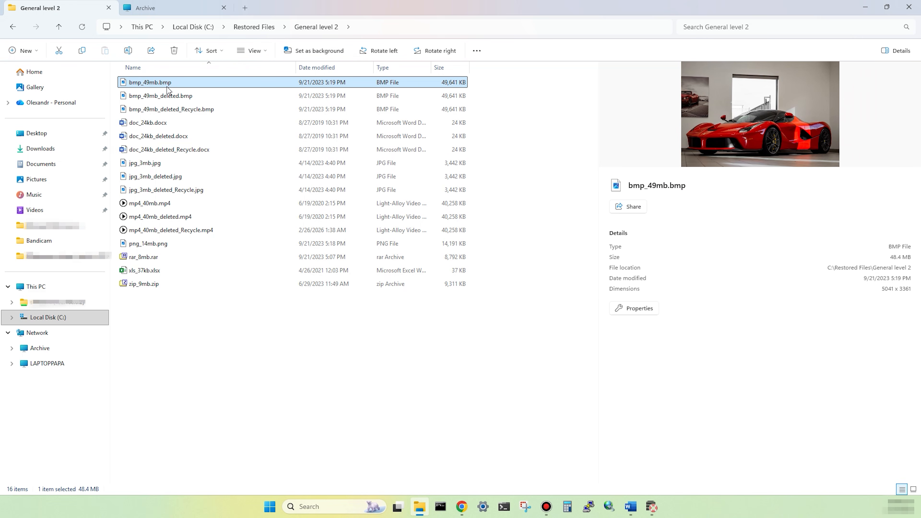
click(164, 95)
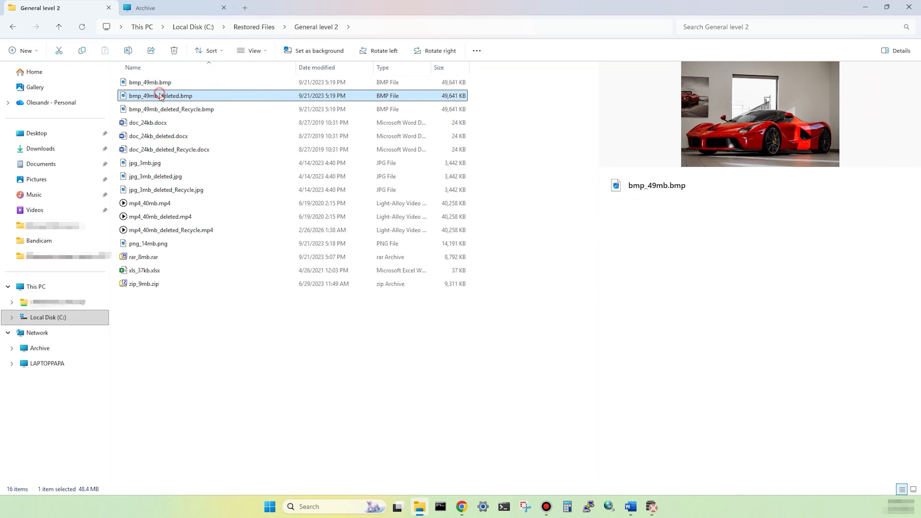
click(161, 122)
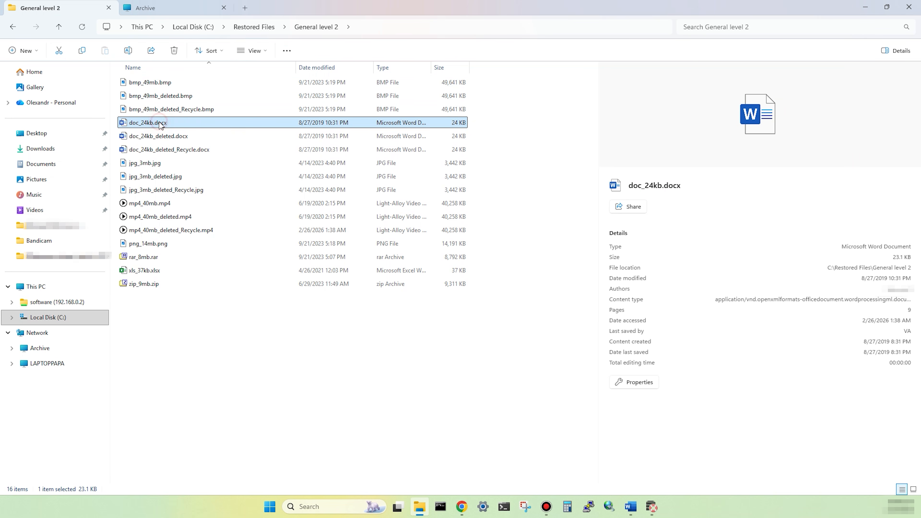
click(160, 164)
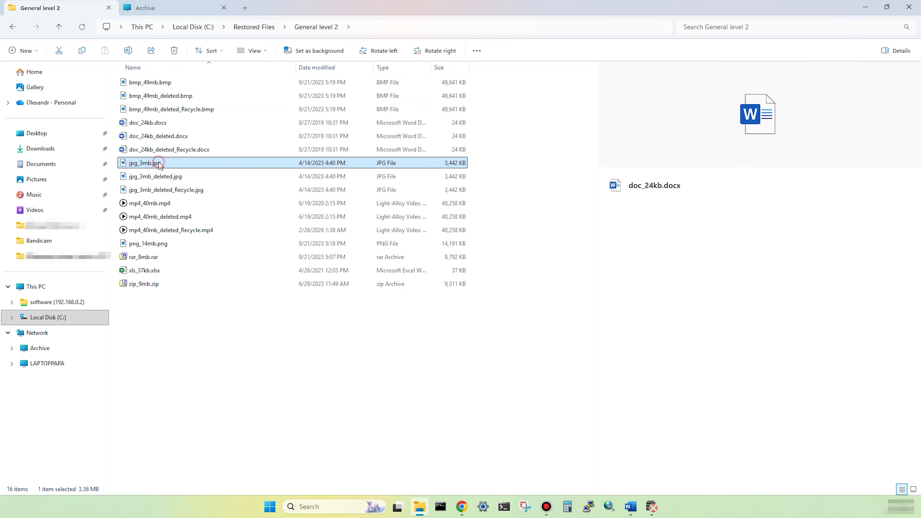
click(158, 205)
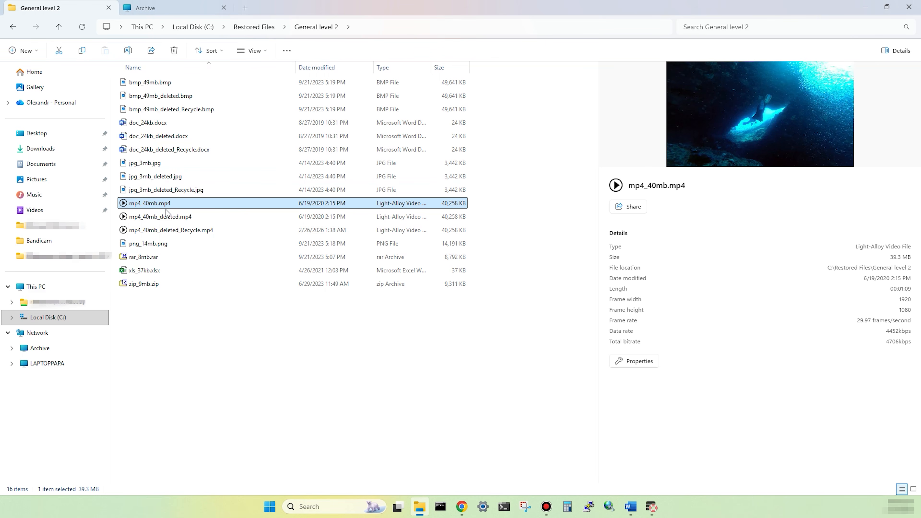
click(160, 217)
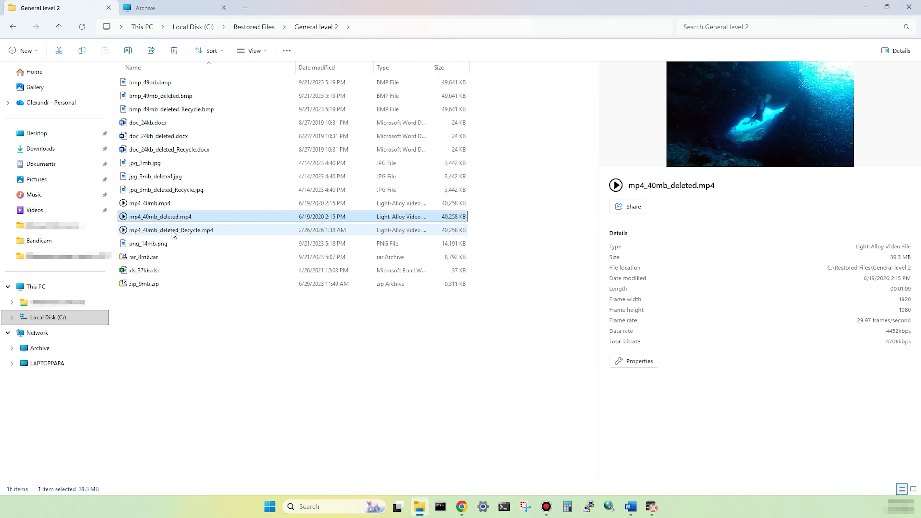
click(158, 246)
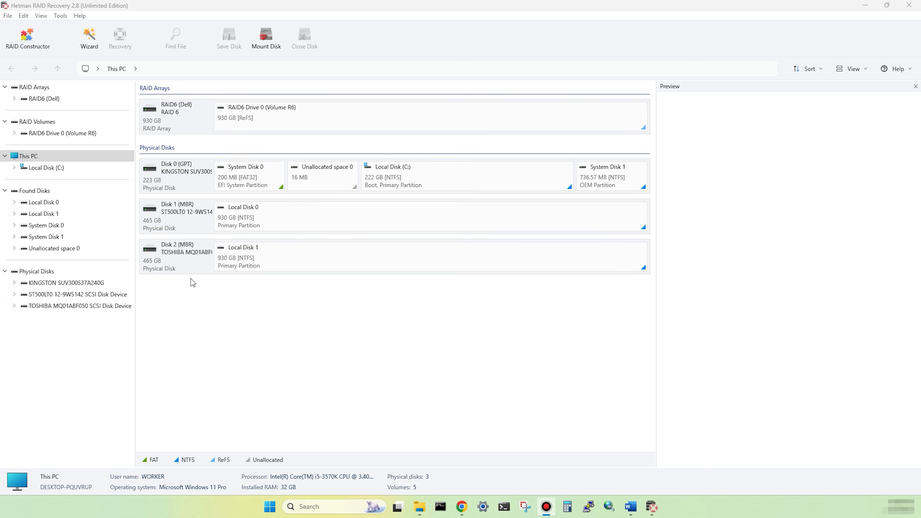
- Check the two 465 GB physical disks, open the RAID Constructor maximized and choose Manual mode for adding the array
click(182, 270)
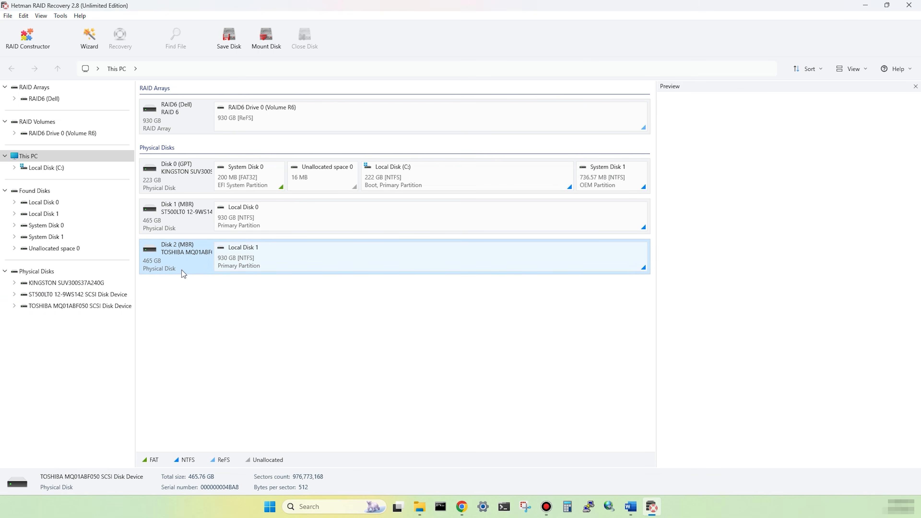
click(195, 216)
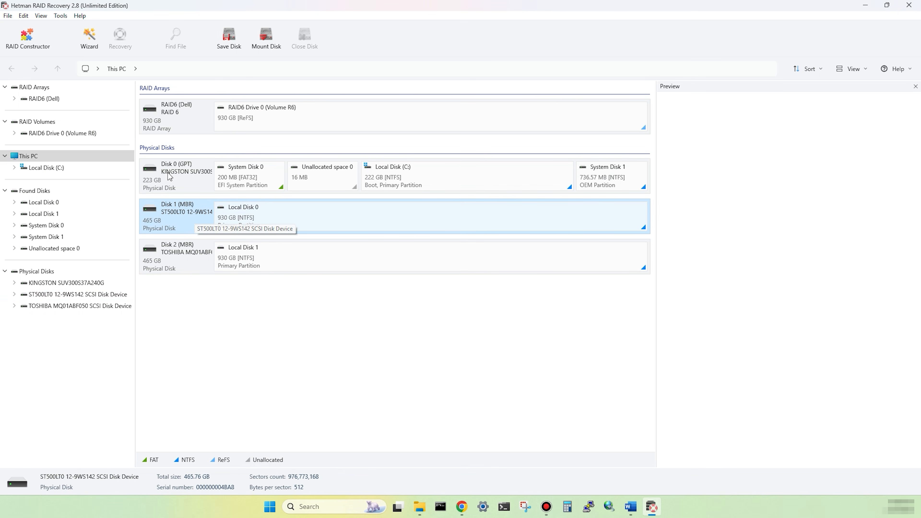
click(45, 32)
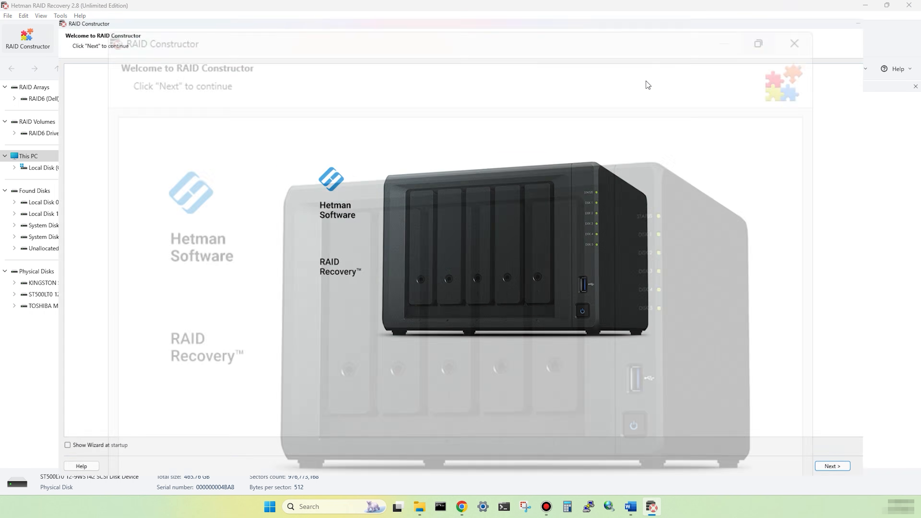
click(644, 82)
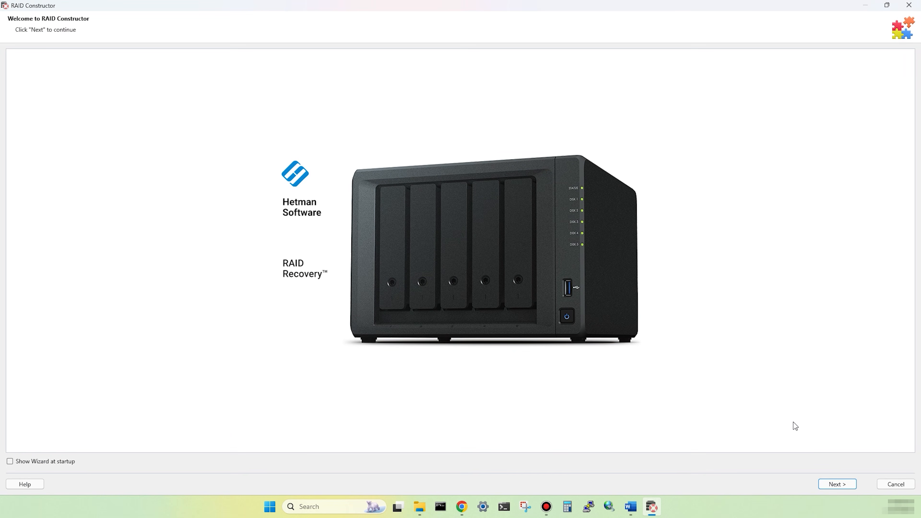
click(853, 485)
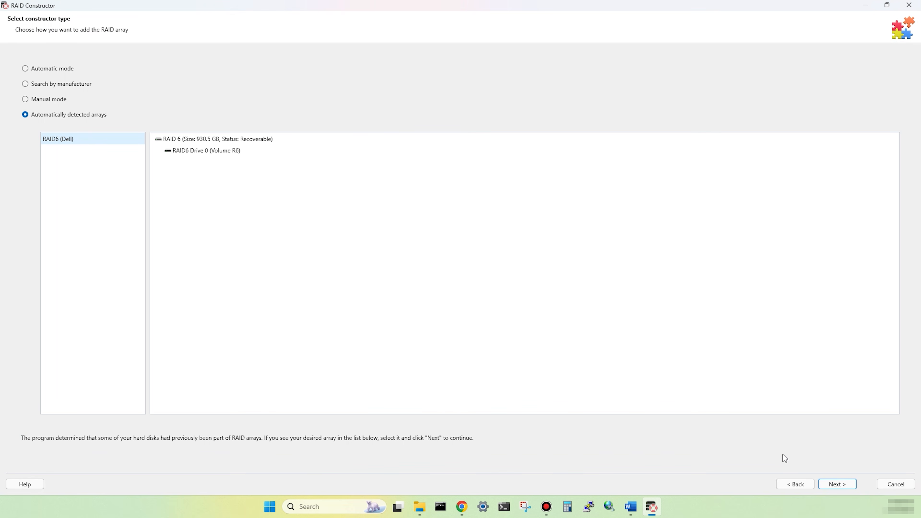
click(61, 103)
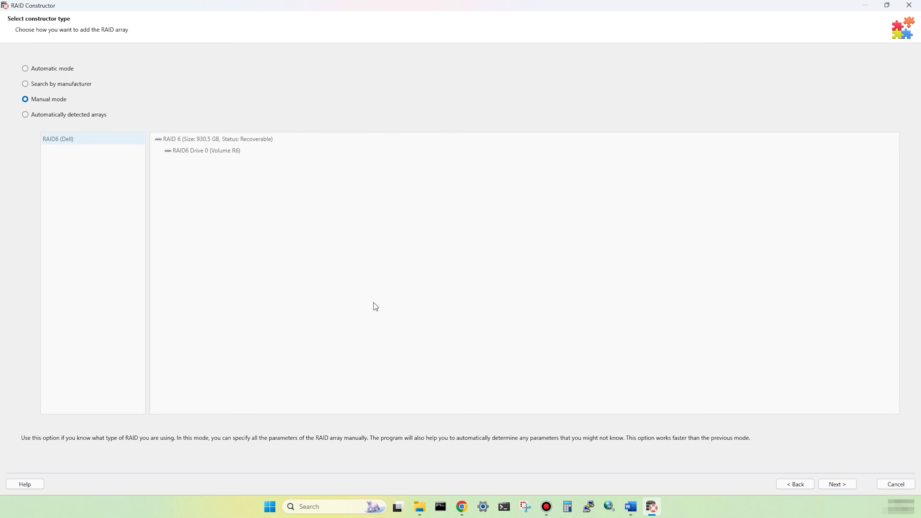
click(849, 485)
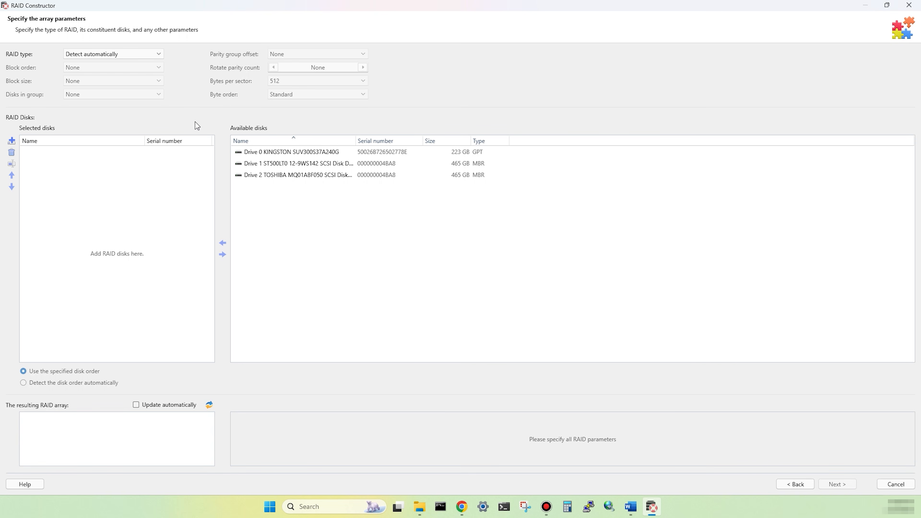
- Specify RAID 6 (Dual parity) with Left Synchronous block order and 1 MB block size, keeping 512 bytes per sector and Standard byte order
click(159, 55)
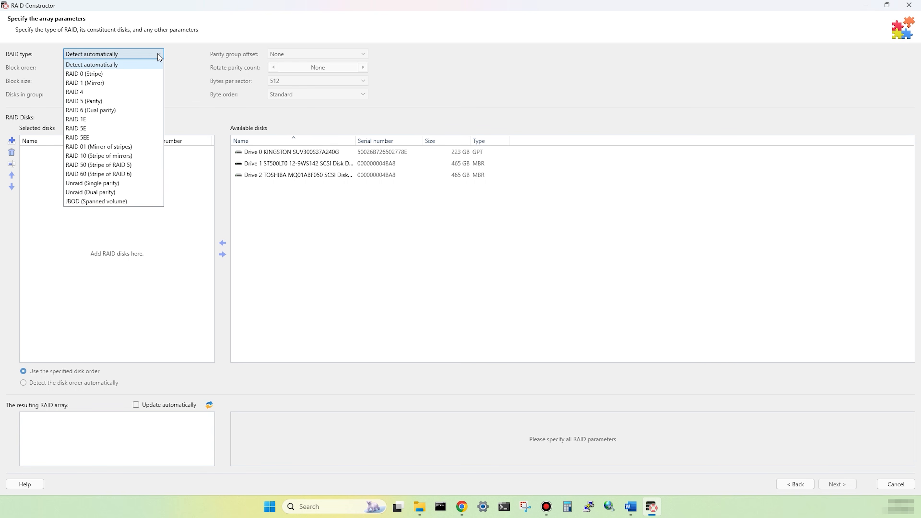
click(134, 110)
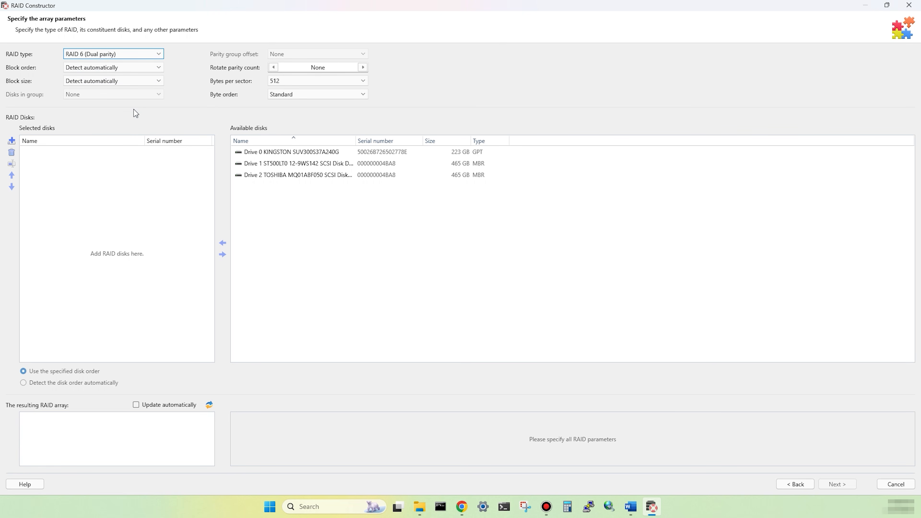
click(161, 67)
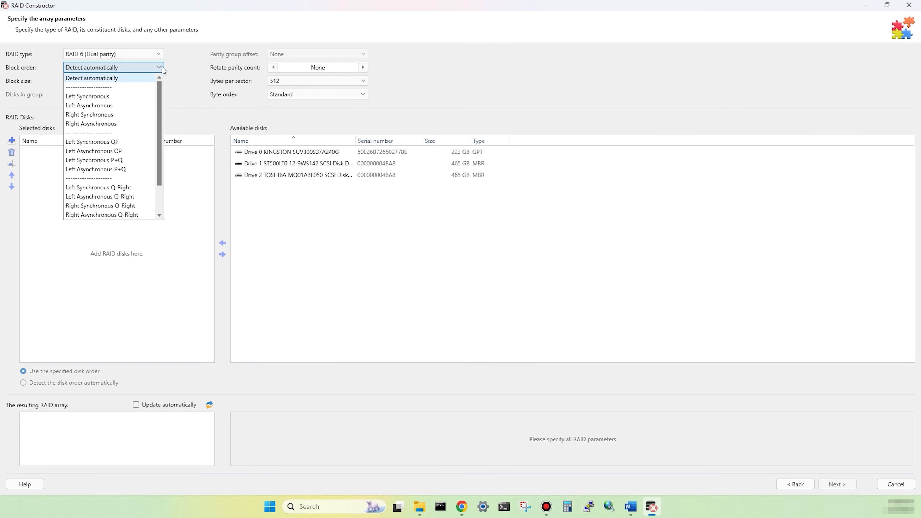
click(134, 97)
click(161, 82)
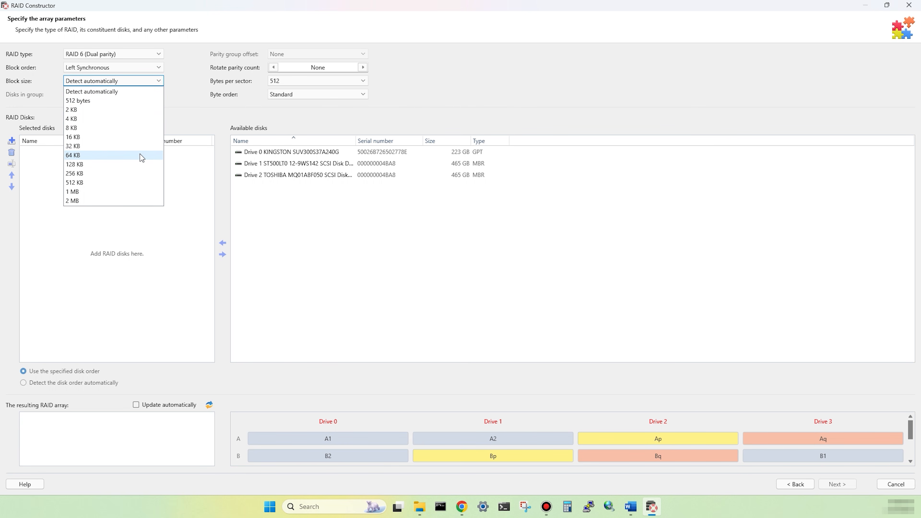
click(142, 193)
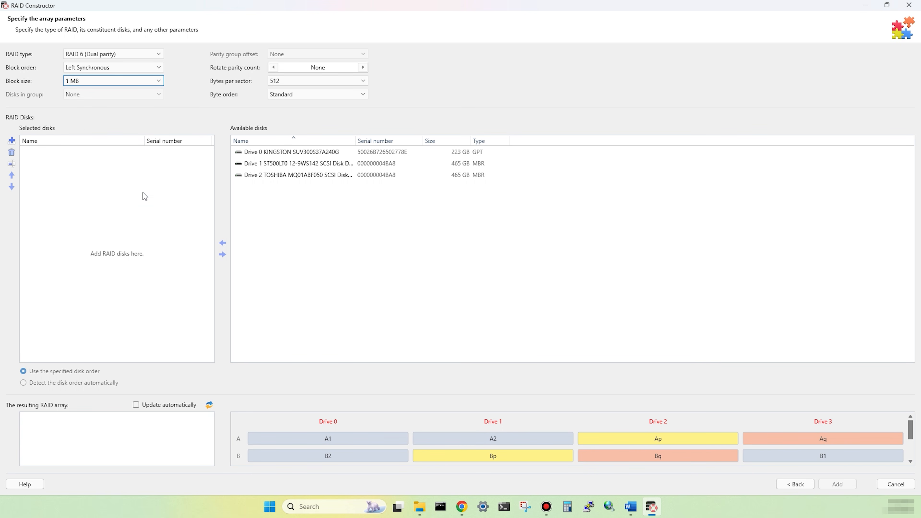
click(363, 81)
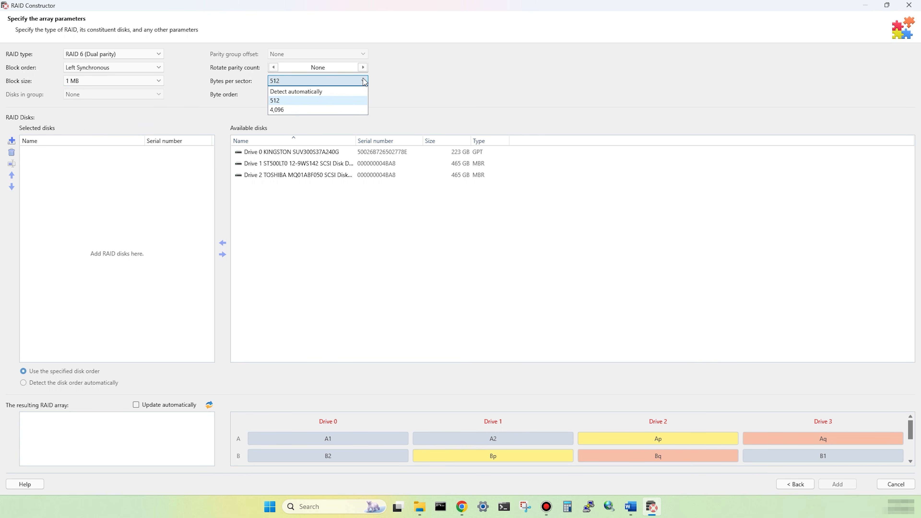
click(364, 81)
click(362, 94)
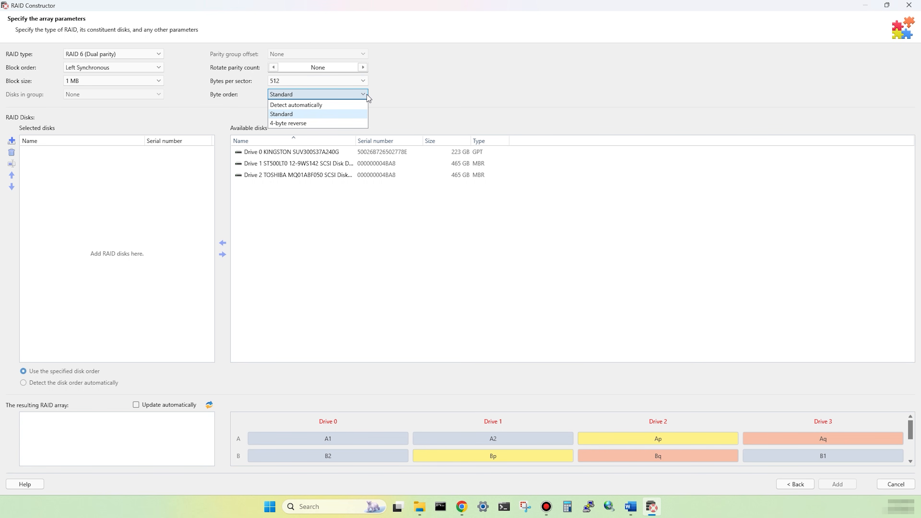
click(367, 95)
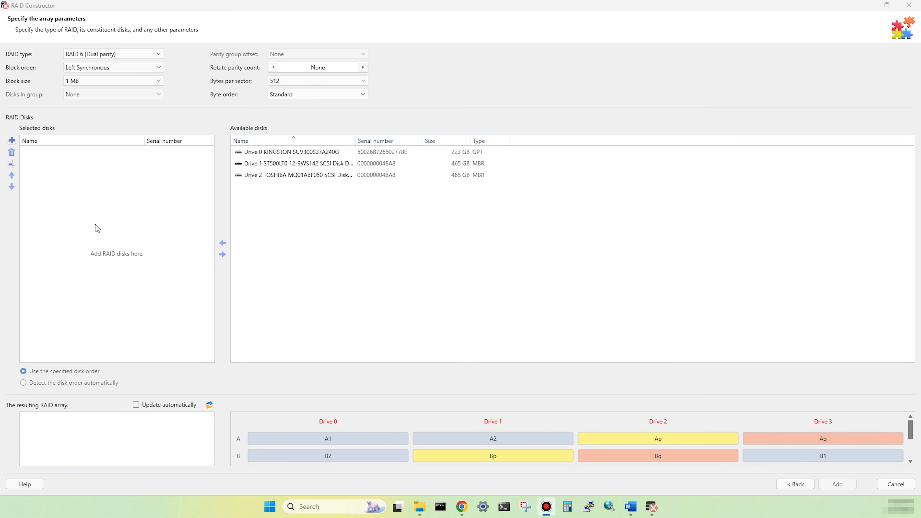
- Add Drive 1 ST500LT0 and Drive 2 TOSHIBA to the selected RAID disks, plus two empty disks for the missing ones
click(304, 164)
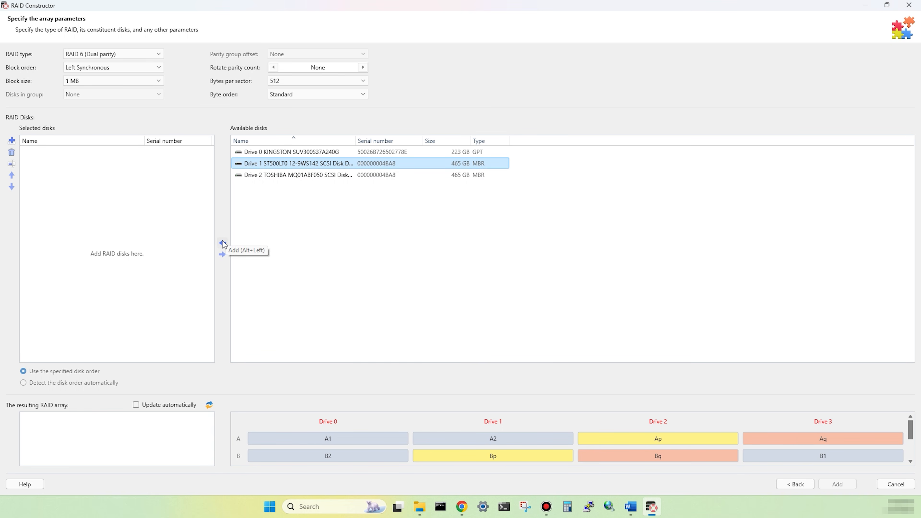
click(222, 243)
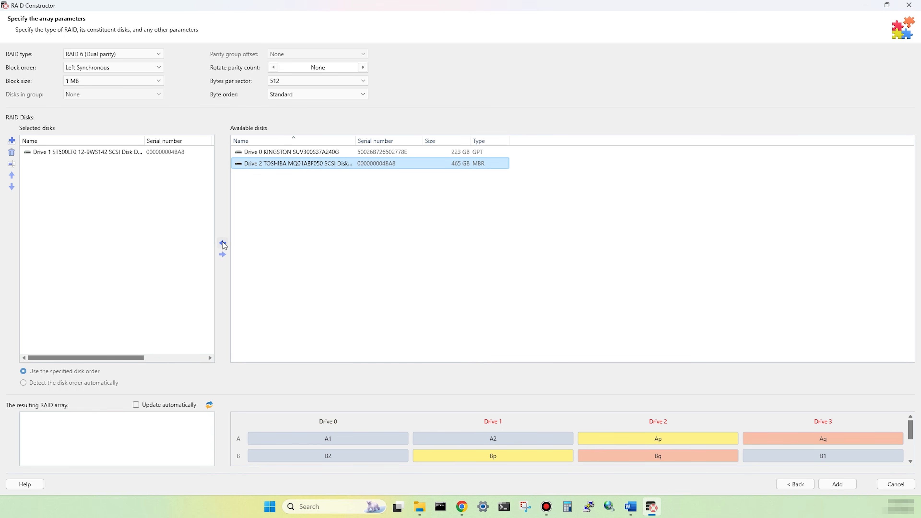
click(222, 242)
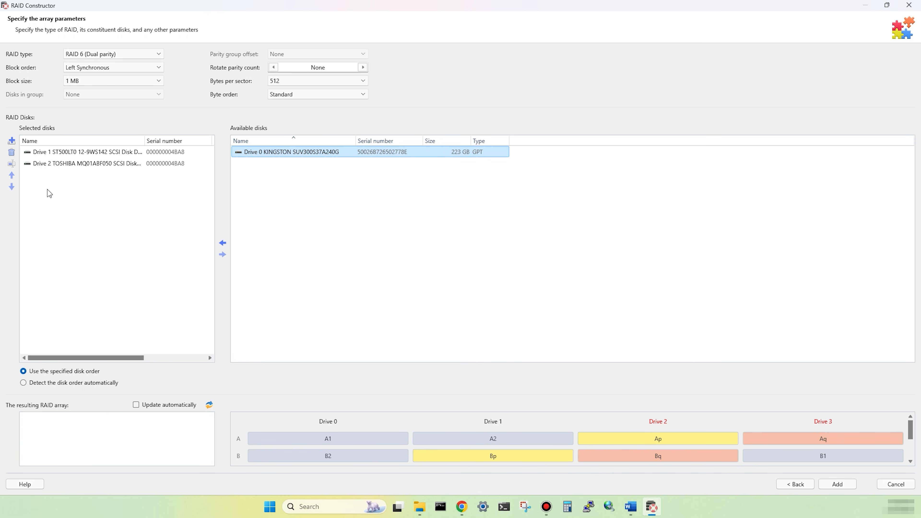
click(12, 141)
click(12, 141)
- Reorder the selected disks so Drive 2 TOSHIBA is first, the two empty disks follow, and Drive 1 ST500LT0 is last
click(62, 164)
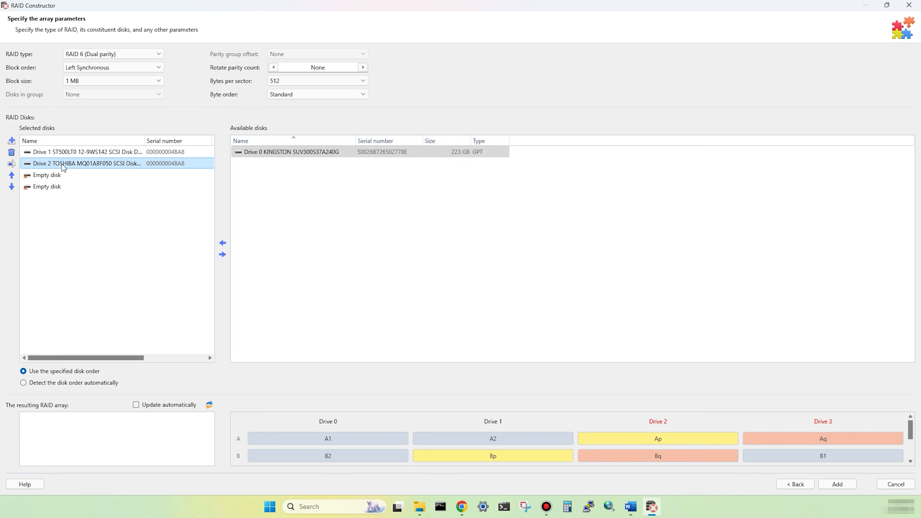
click(12, 176)
click(46, 176)
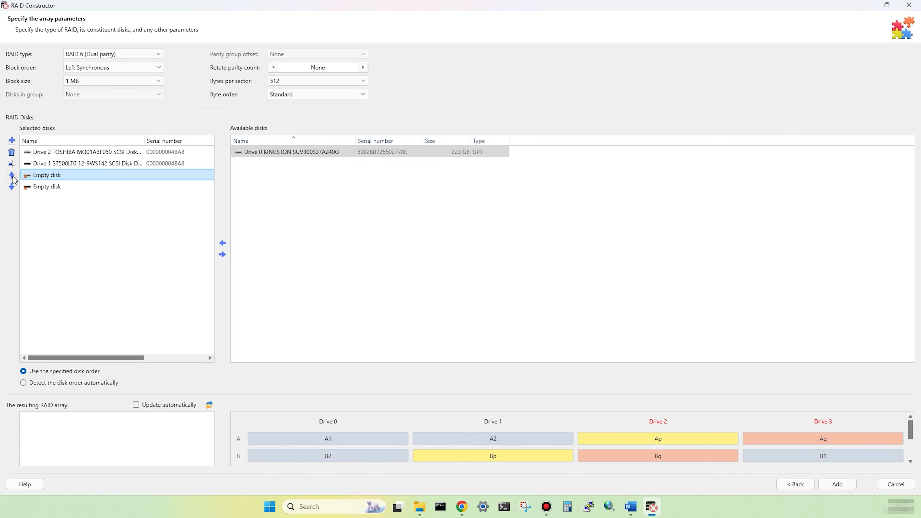
click(12, 177)
click(42, 187)
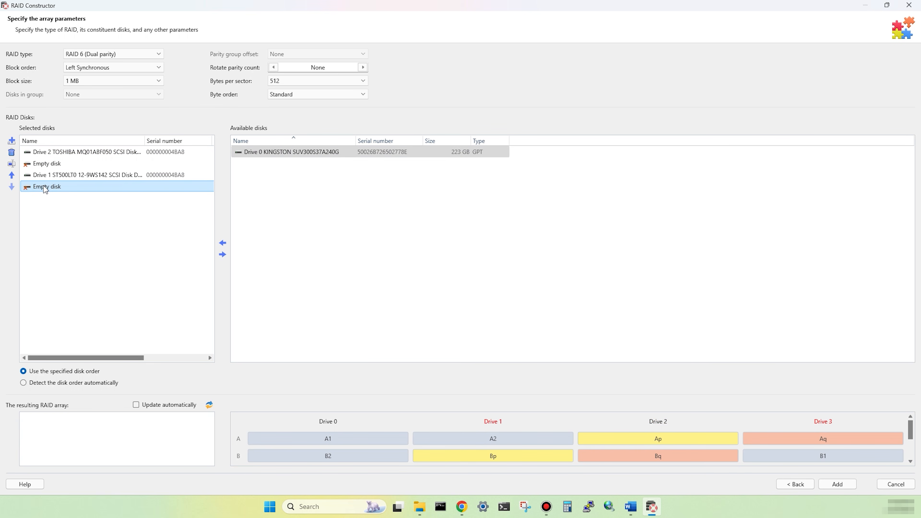
click(12, 176)
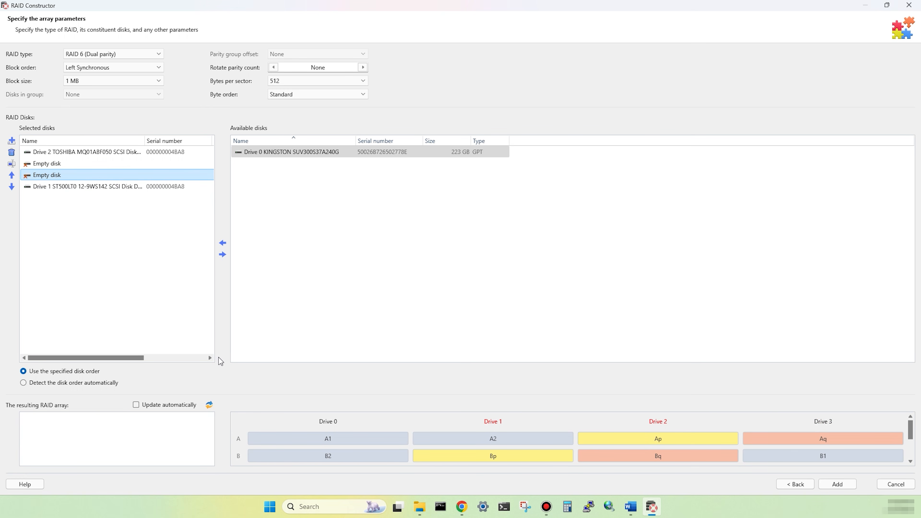
- Refresh the resulting RAID array, check the General folder inside Drive 0 (Volume R6), and add the array
click(209, 405)
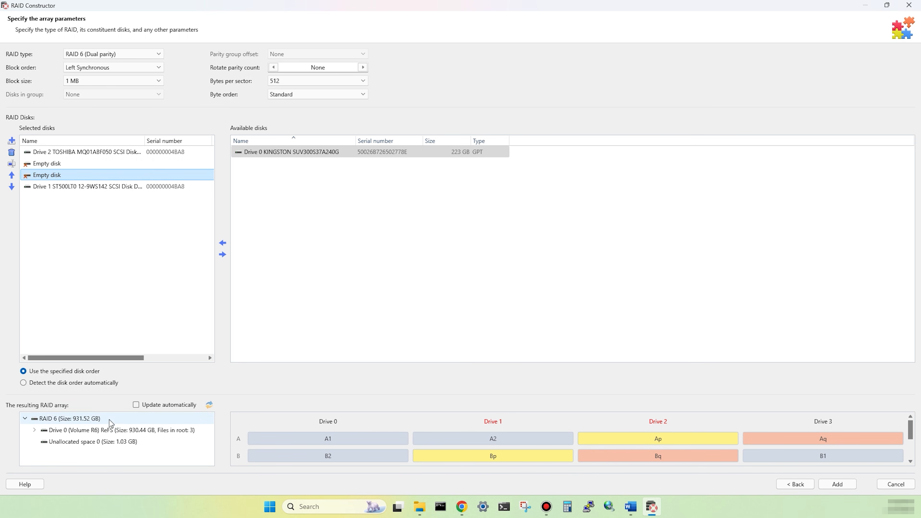
click(34, 430)
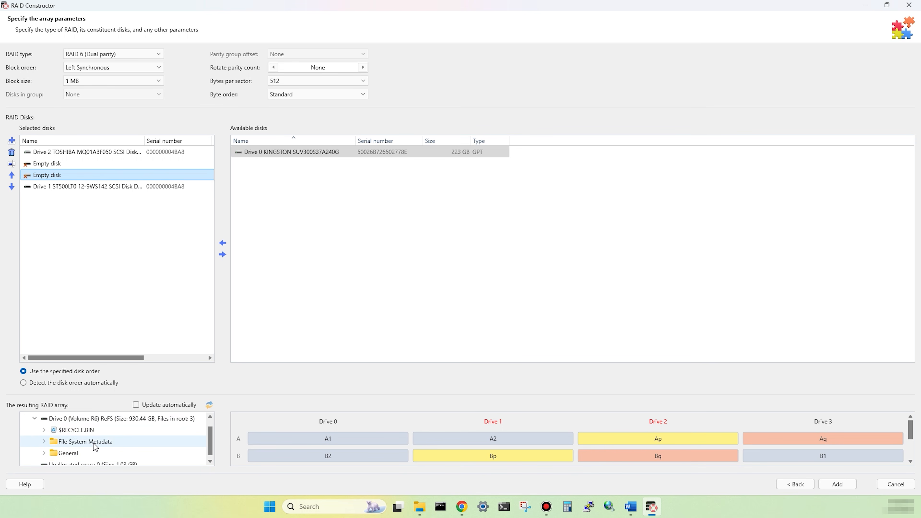
click(90, 452)
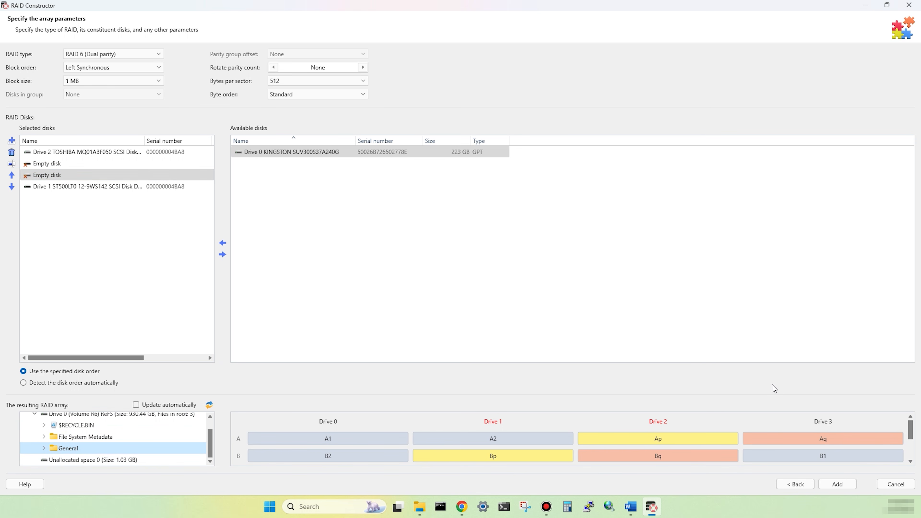
click(851, 485)
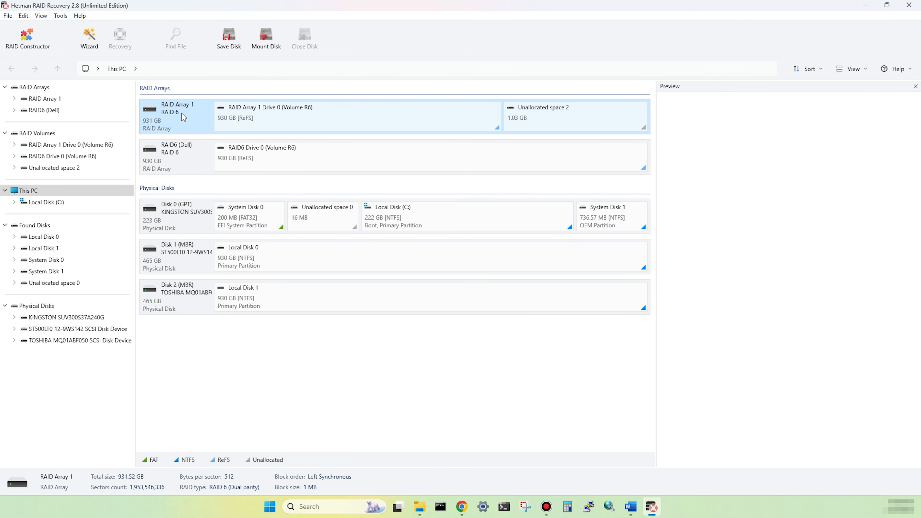
- Run a Fast scan on RAID Array 1 Drive 0 (Volume R6) and finish the File Recovery Wizard
click(333, 116)
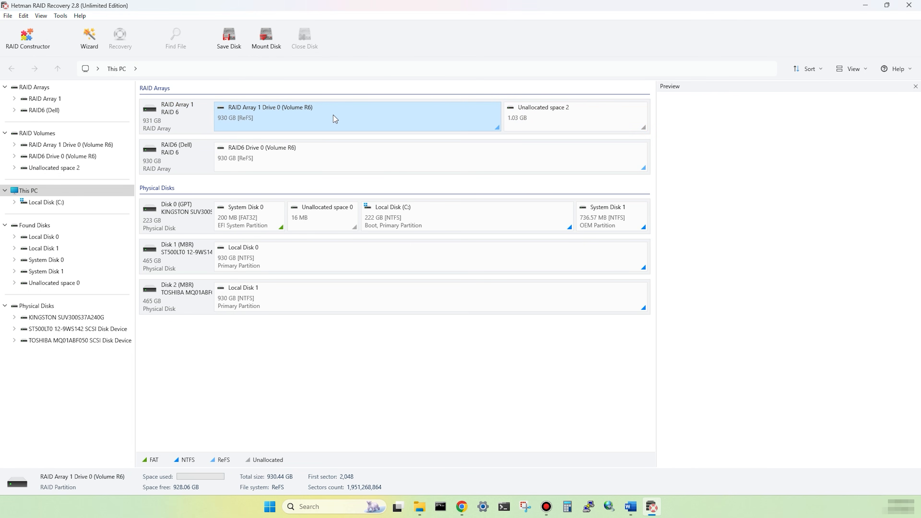
double_click(343, 116)
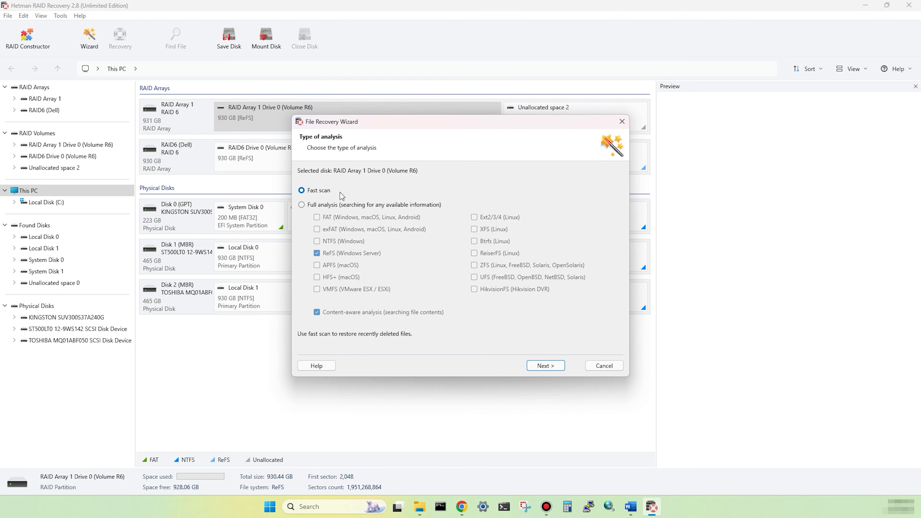
click(560, 369)
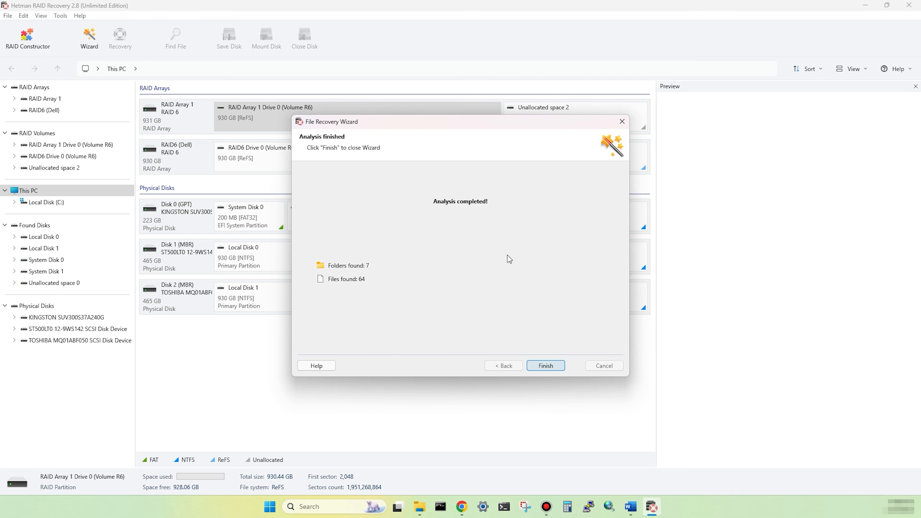
click(561, 368)
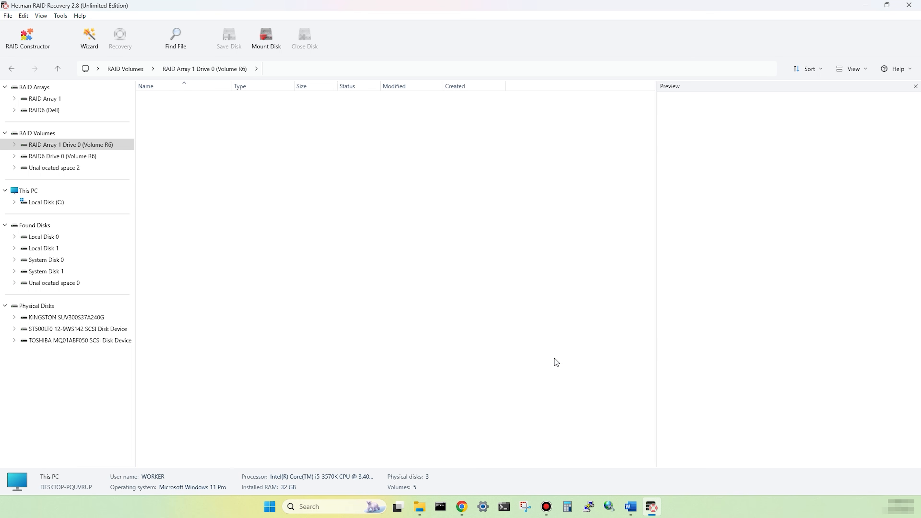
- Open the General folder on the scanned volume and preview doc_24kb.docx, jpg_3mb.jpg and mp4_40mb.mp4
click(183, 121)
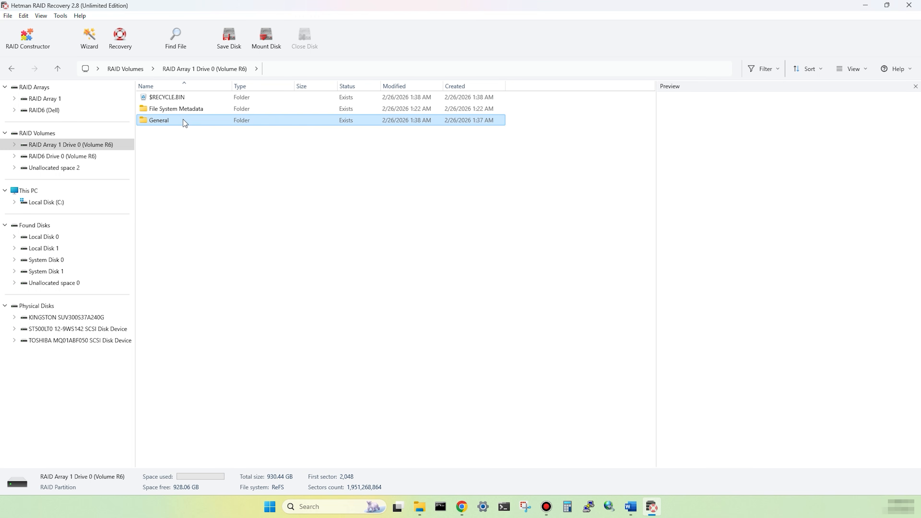
double_click(202, 119)
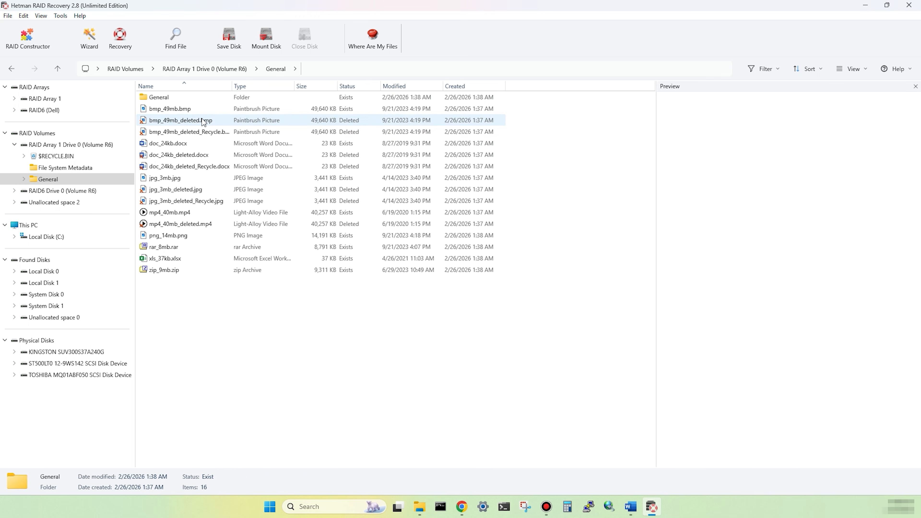
click(198, 144)
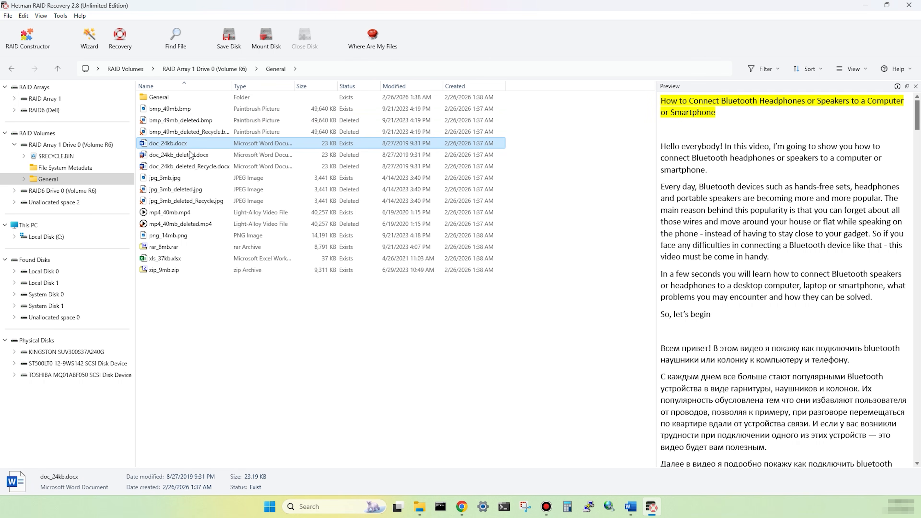
click(177, 180)
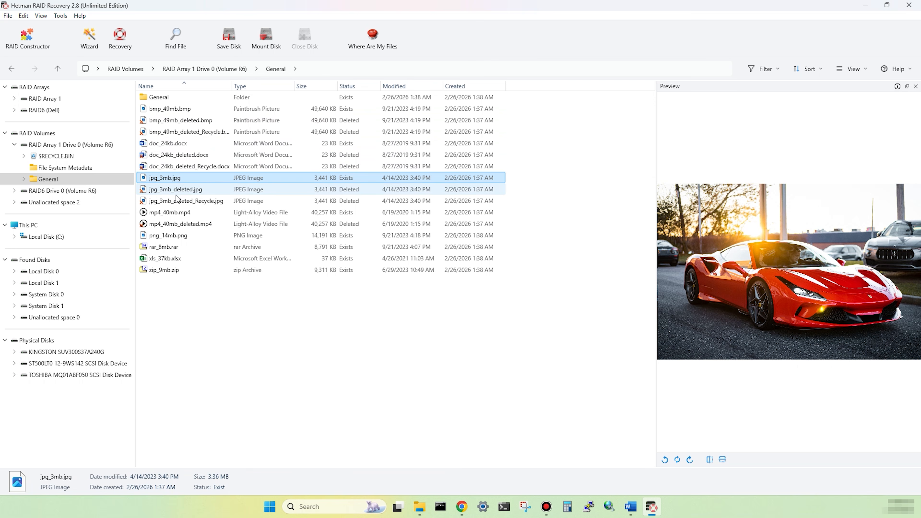
click(178, 214)
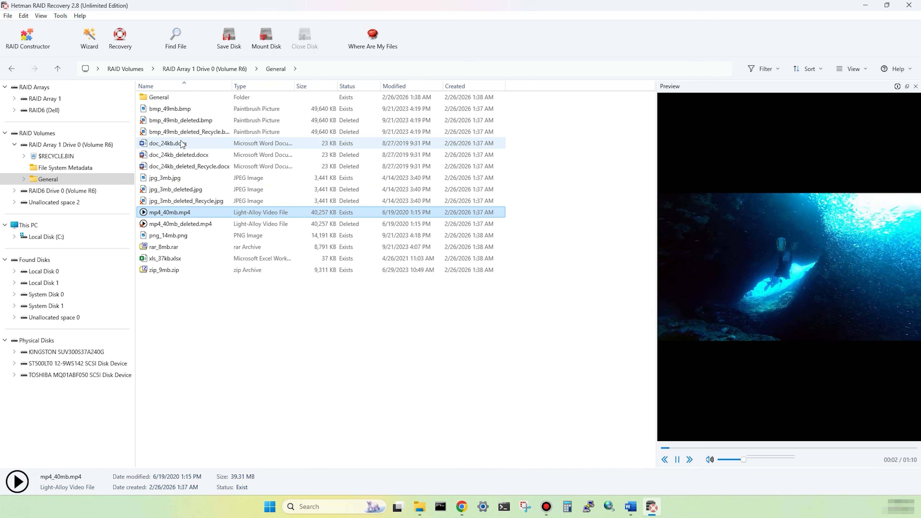
- Preview bmp_49mb_deleted.bmp and recover all files from bmp_49mb.bmp through zip_9mb.zip to the hard disk path C:\Restored Files\
click(178, 124)
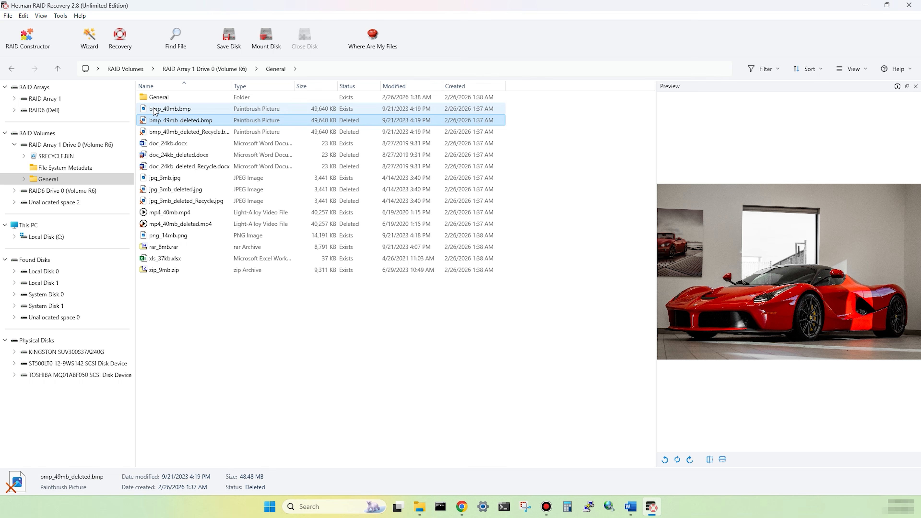
click(142, 109)
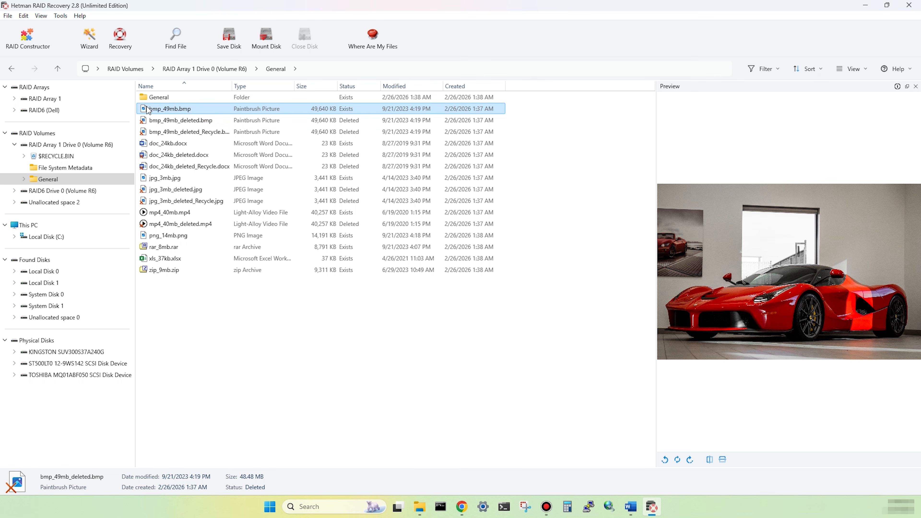
shift+click(163, 273)
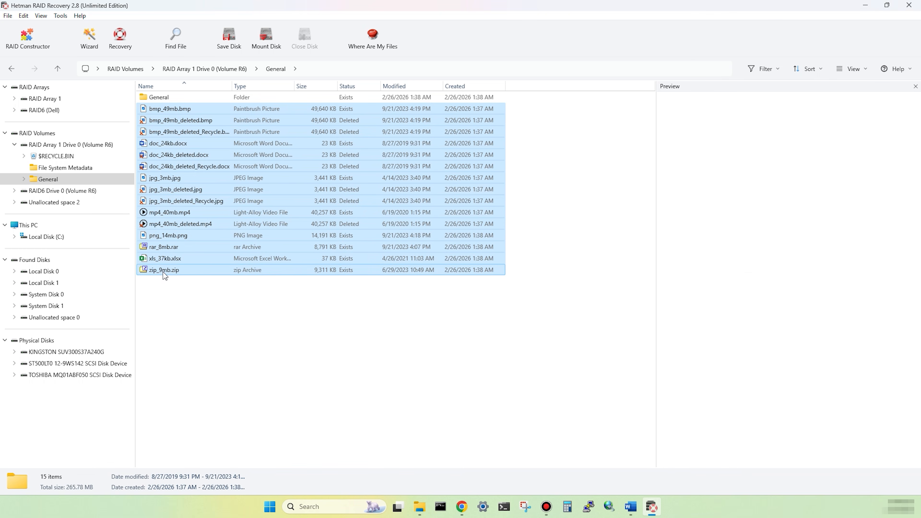
click(118, 35)
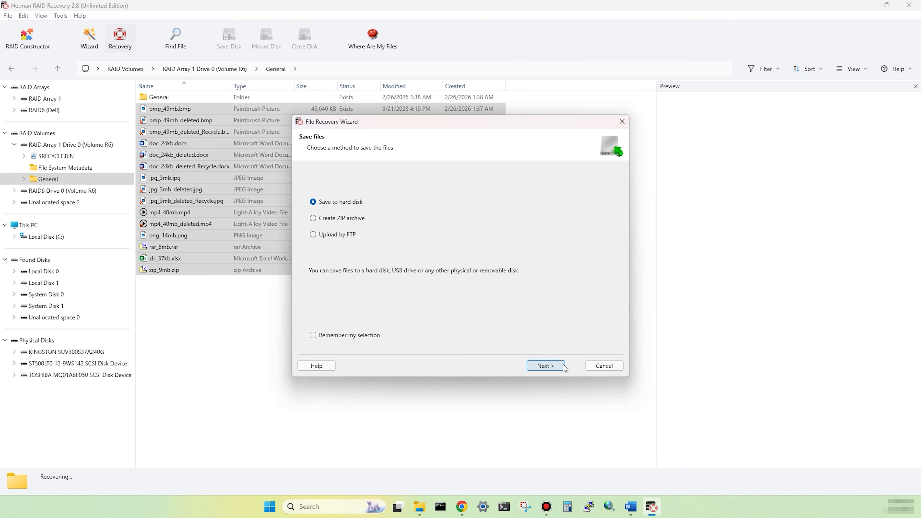
click(546, 365)
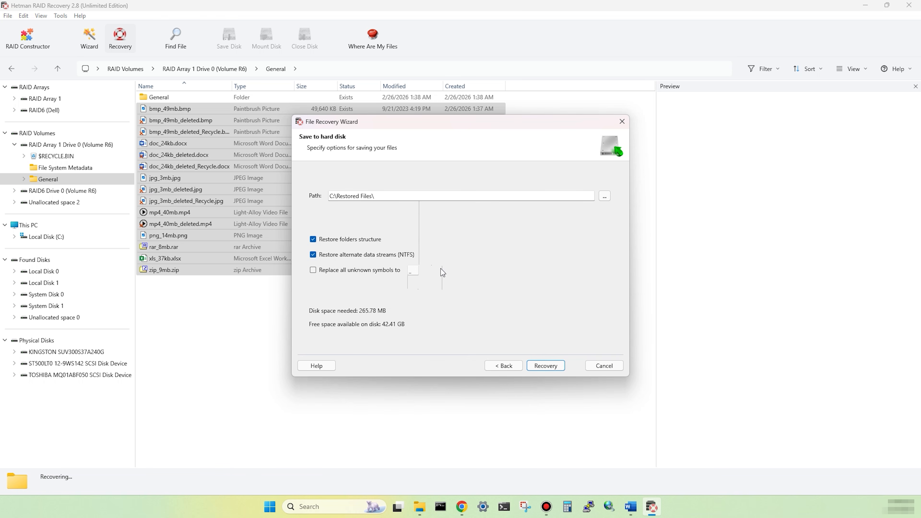
click(559, 368)
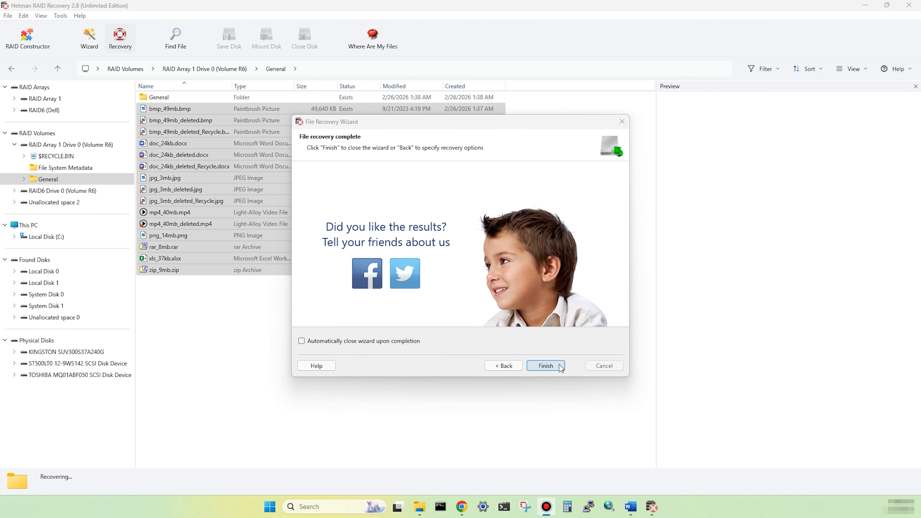
click(546, 365)
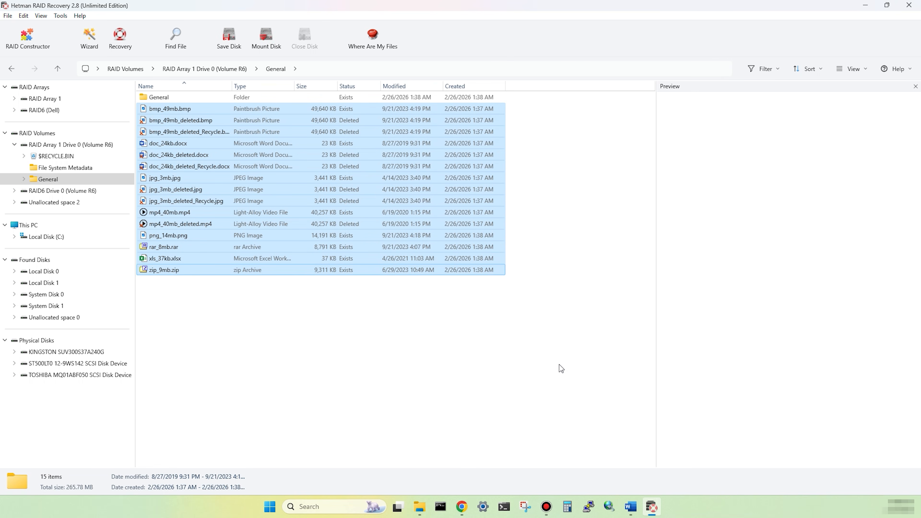
- Minimize the recovery program, switch to File Explorer and open the Restored Files folder on Local Disk (C:)
click(870, 8)
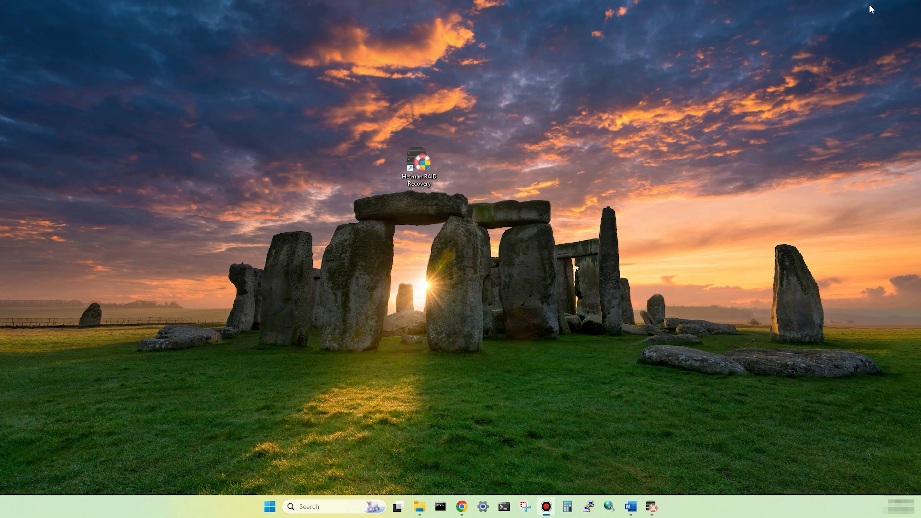
mouse_move(418, 505)
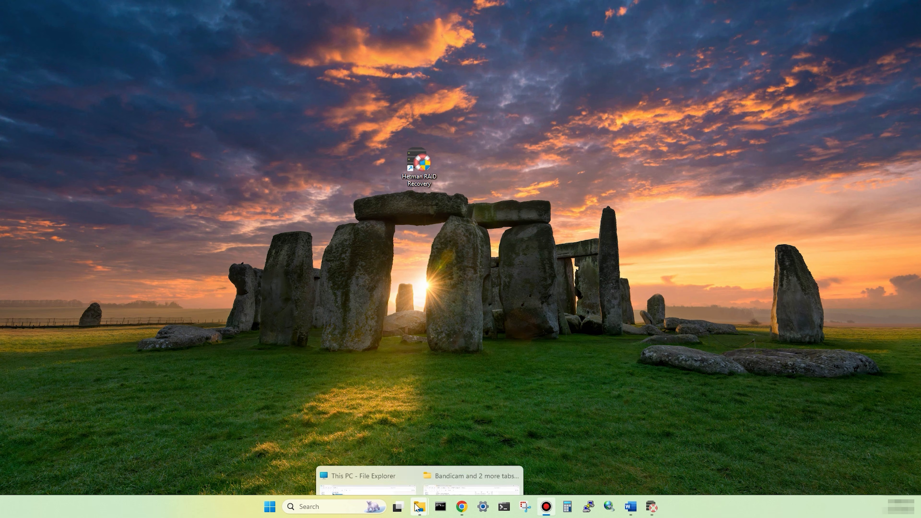
click(381, 465)
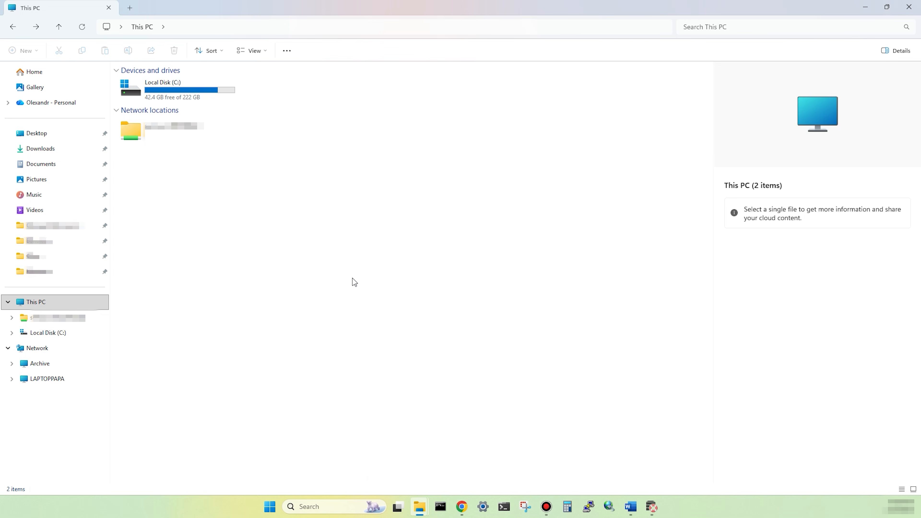
double_click(196, 91)
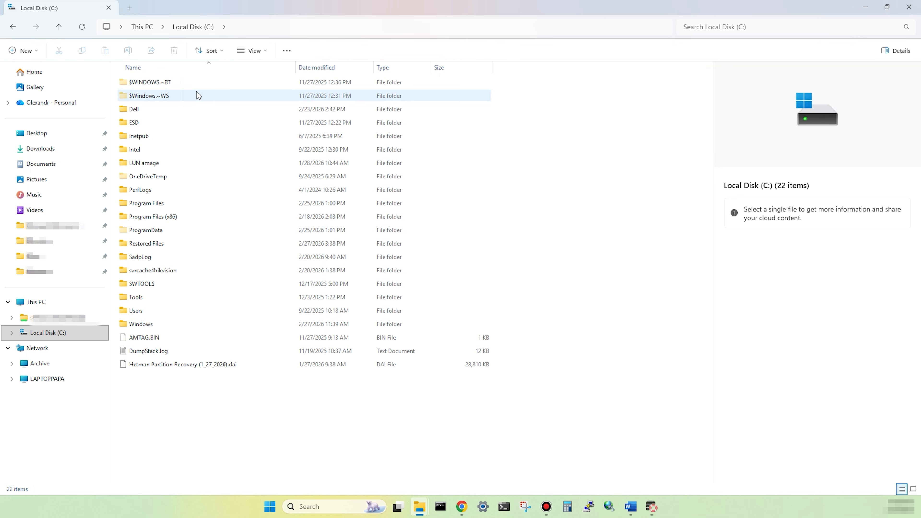
click(187, 248)
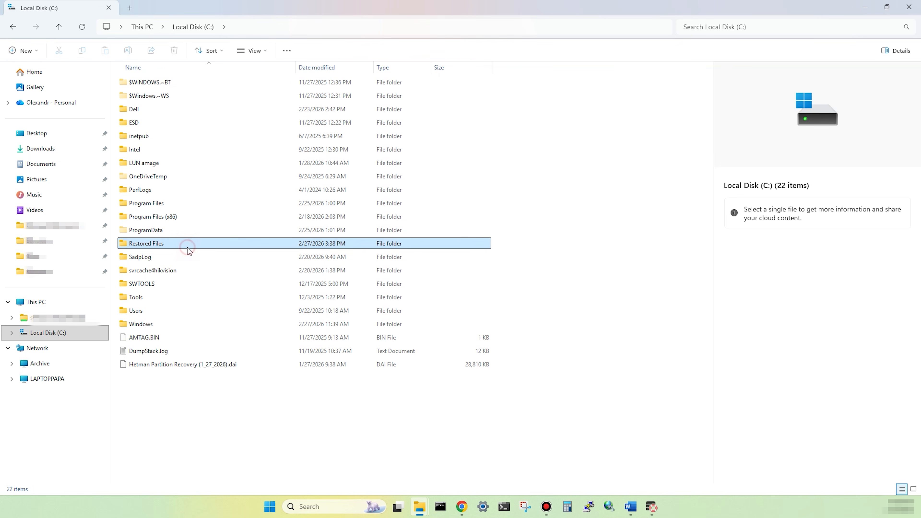
double_click(226, 246)
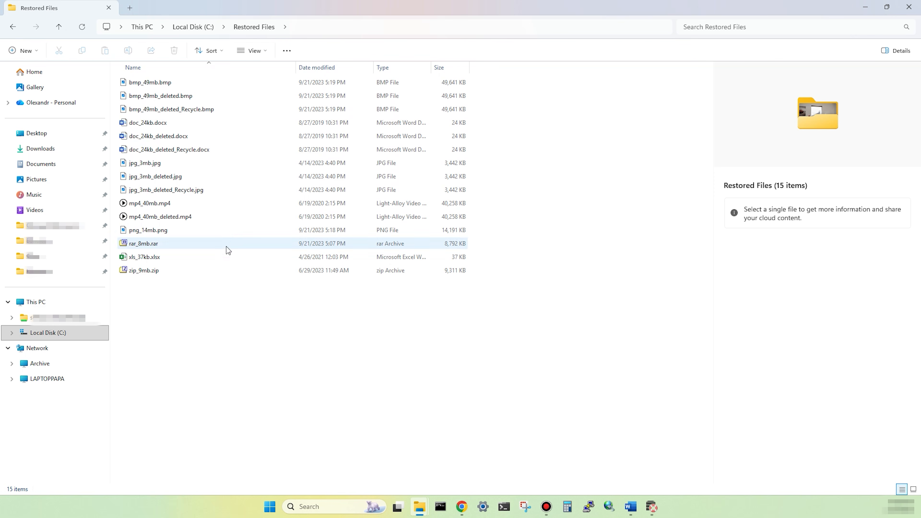
- Check the recovered files bmp_49mb.bmp, doc_24kb.docx, jpg_3mb.jpg, mp4_40mb.mp4, rar_8mb.rar and xls_37kb.xlsx in the details preview
click(173, 84)
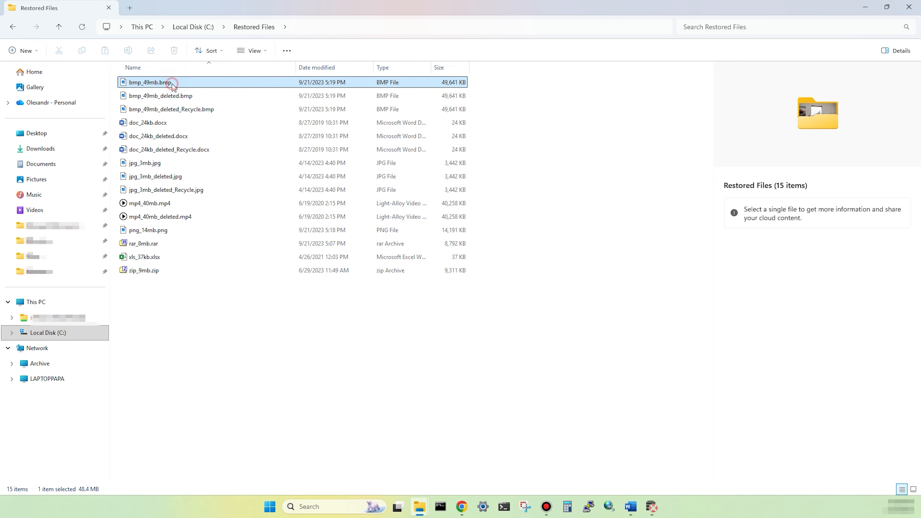
click(174, 124)
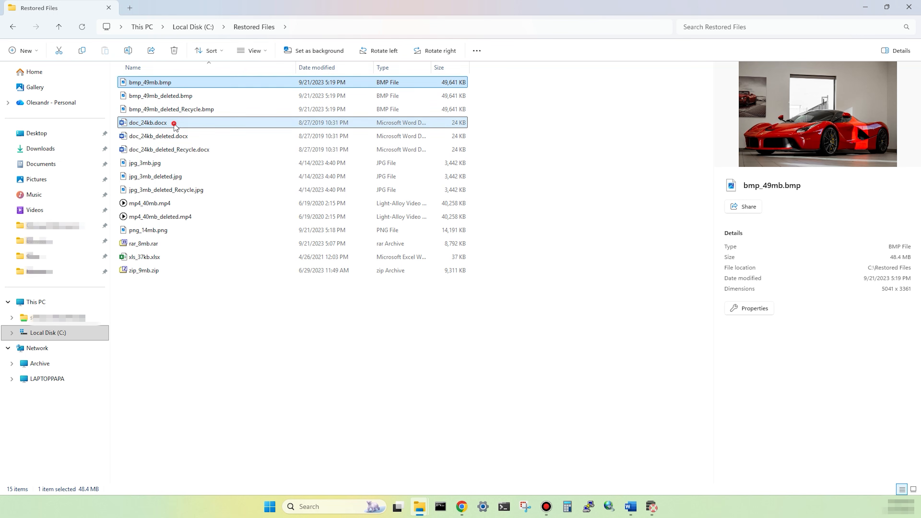
click(181, 166)
click(179, 206)
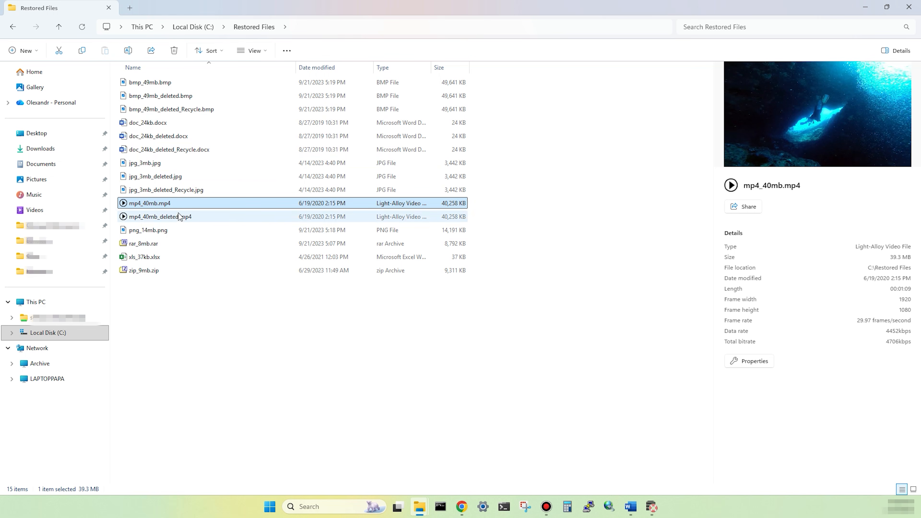
click(178, 246)
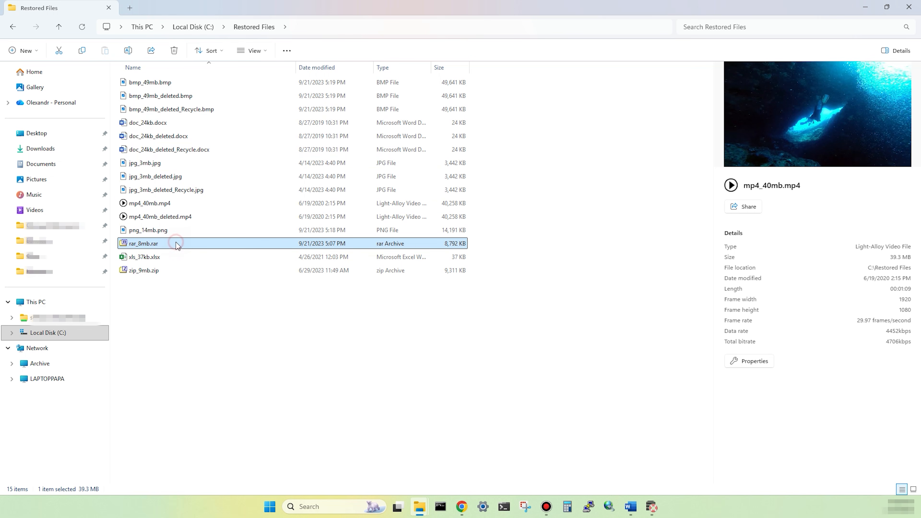
click(173, 259)
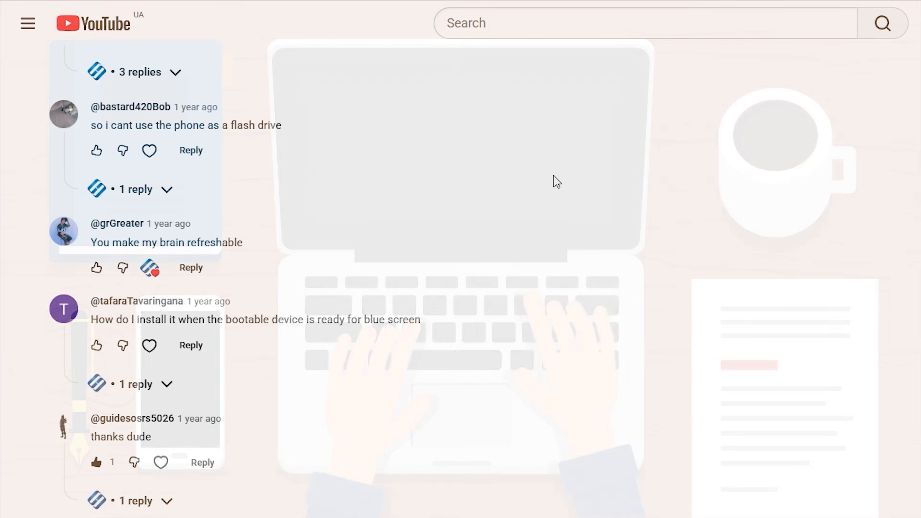
scroll(554, 180, down, 5)
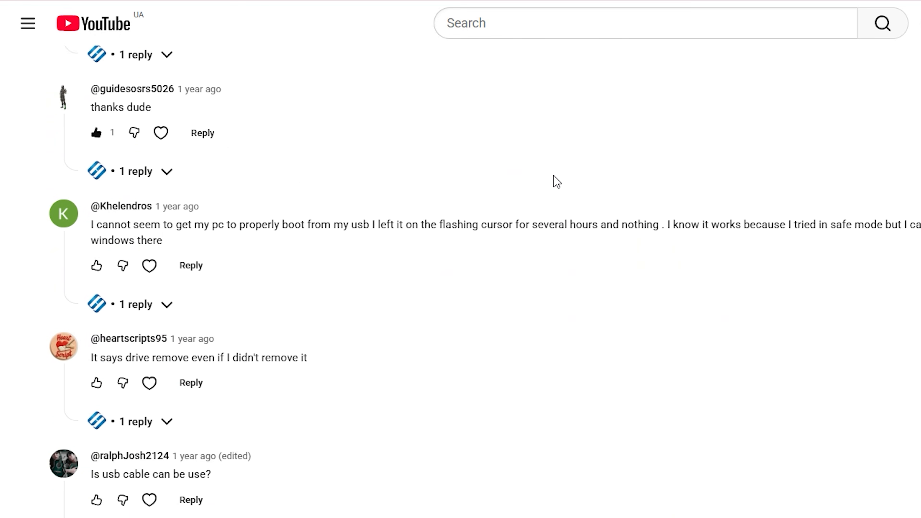
scroll(554, 180, down, 12)
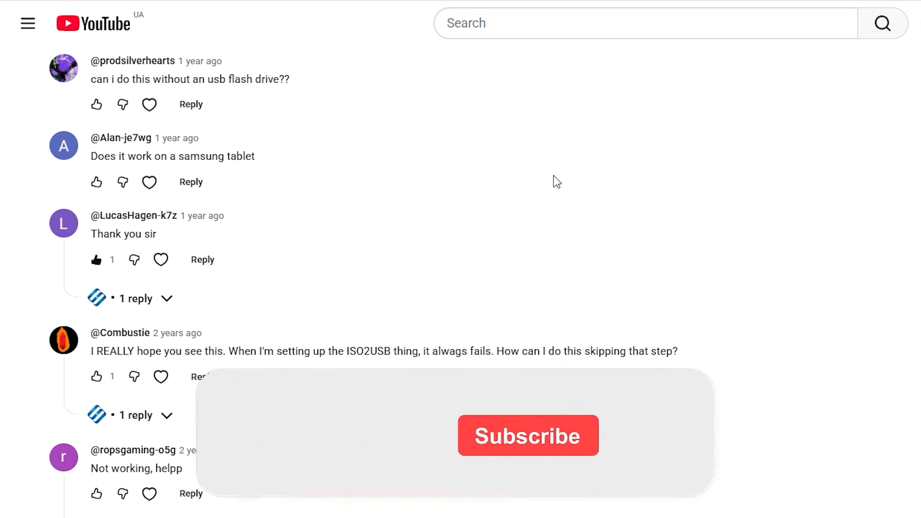